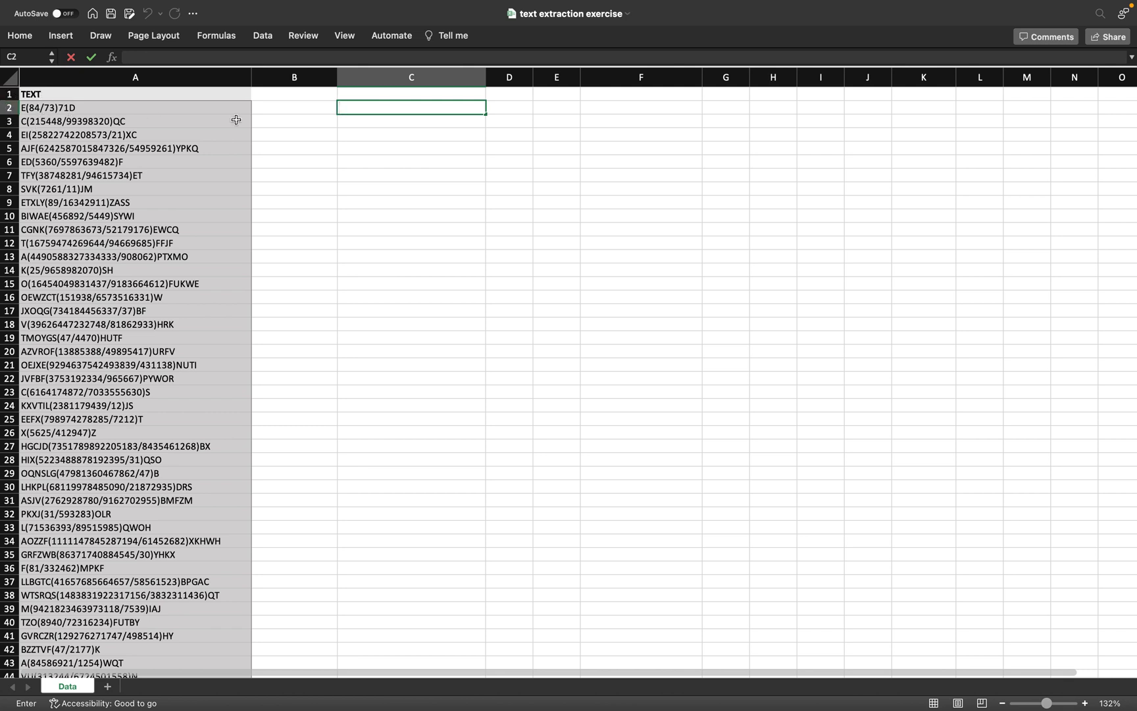
Step: Enter =SEARCH("(",A2) in C2 so it returns 2, the opening bracket's position
{"action": "left_click", "coordinate": [379, 107]}
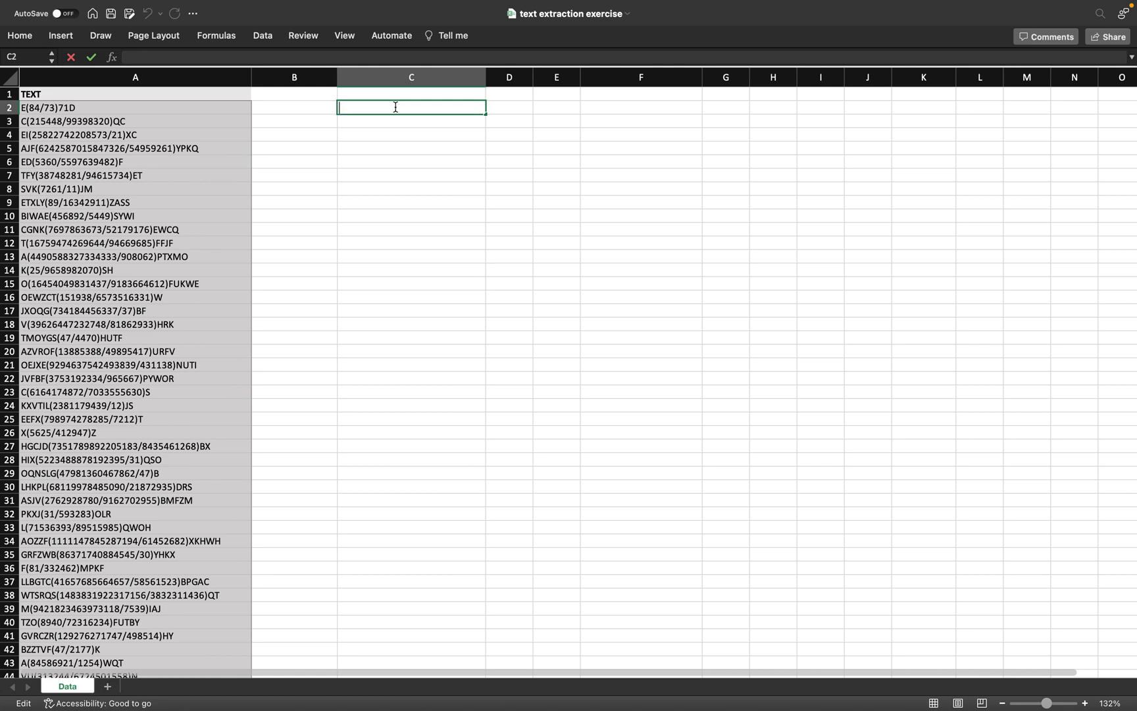
{"action": "type", "text": "="}
{"action": "type", "text": "se"}
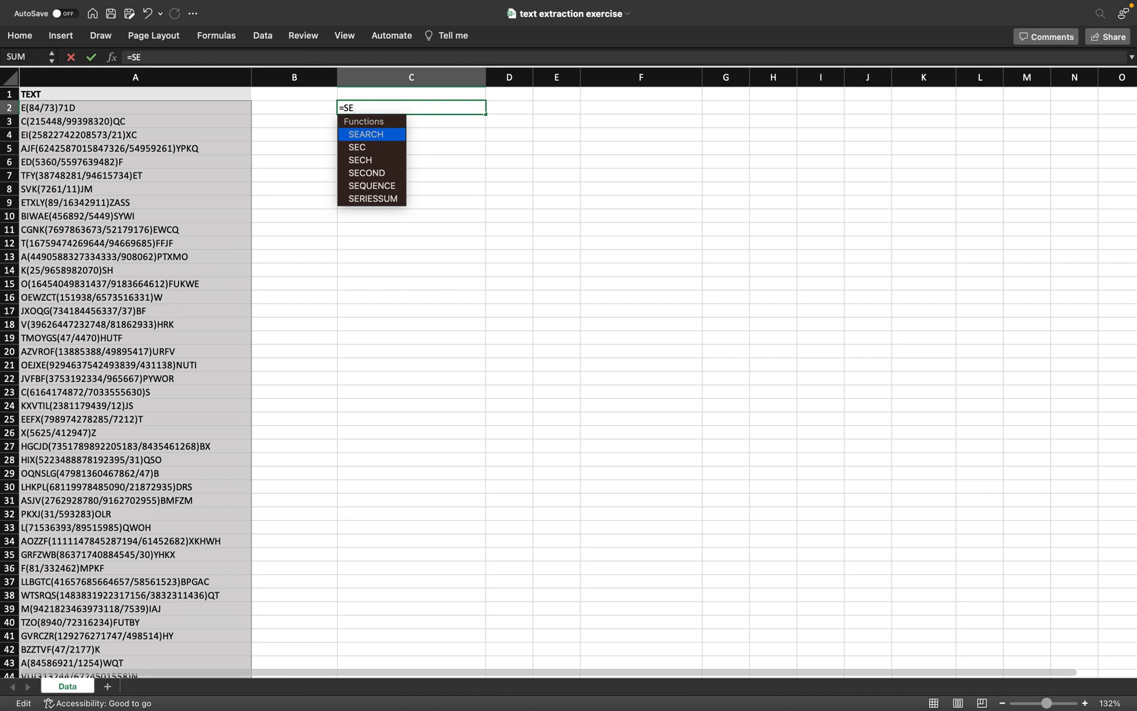
{"action": "double_click", "coordinate": [373, 129]}
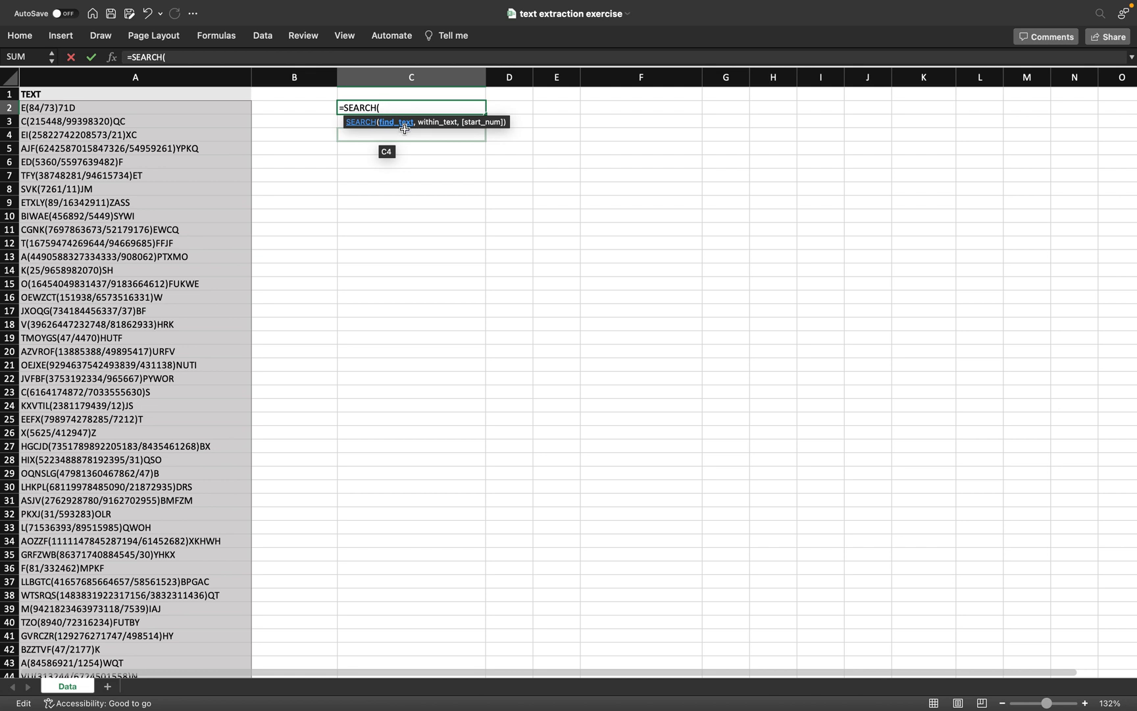
{"action": "type", "text": "\"("}
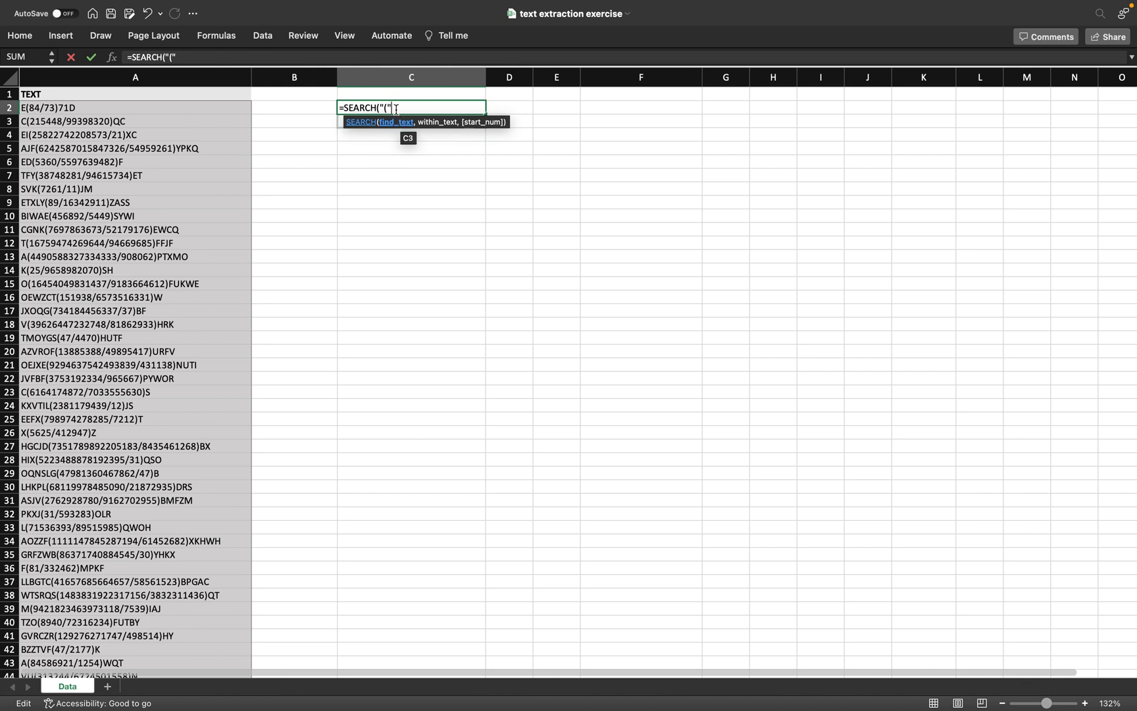
{"action": "type", "text": ","}
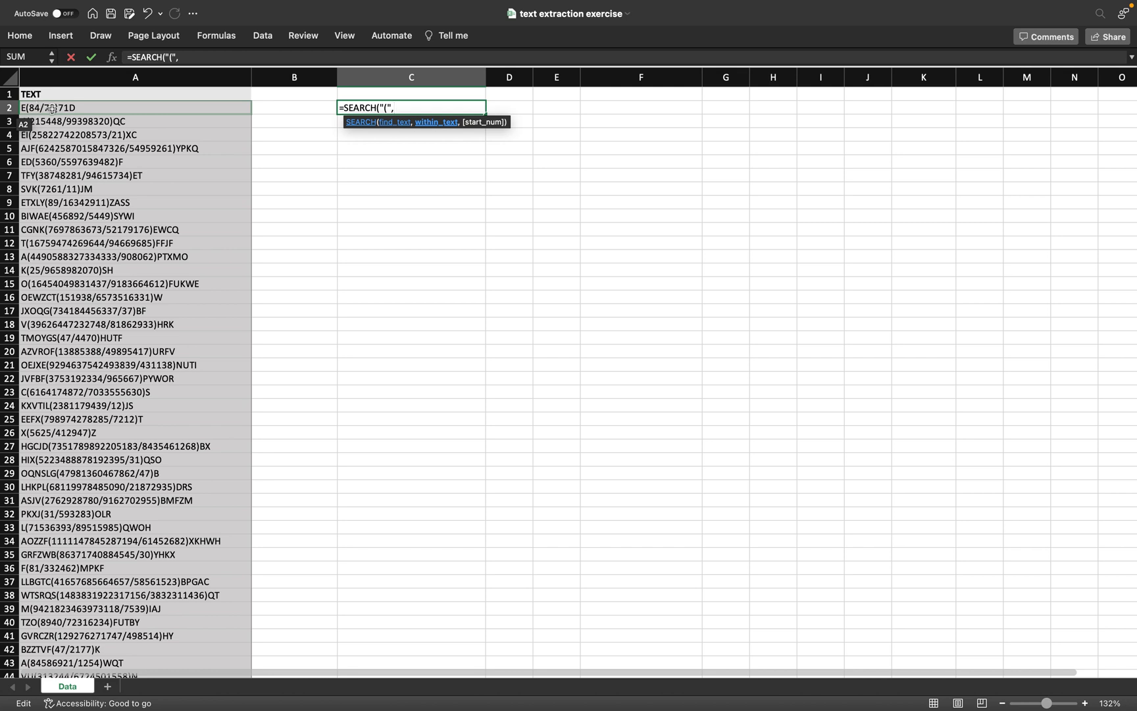
{"action": "left_click", "coordinate": [42, 107]}
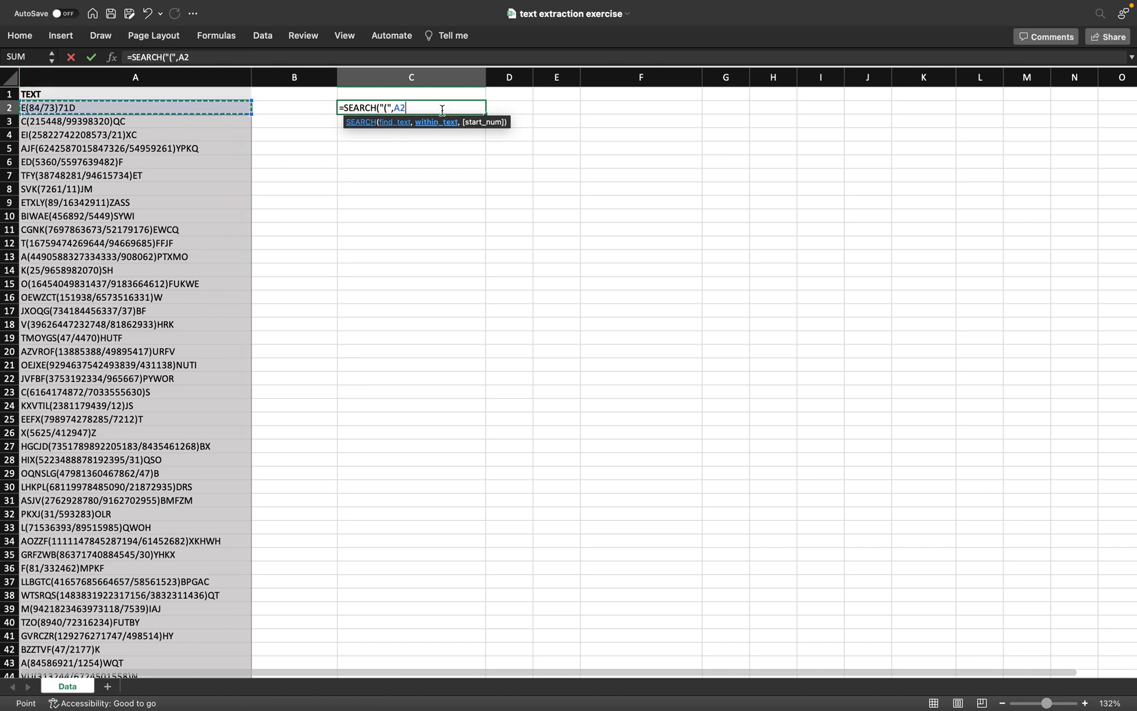
{"action": "type", "text": ")"}
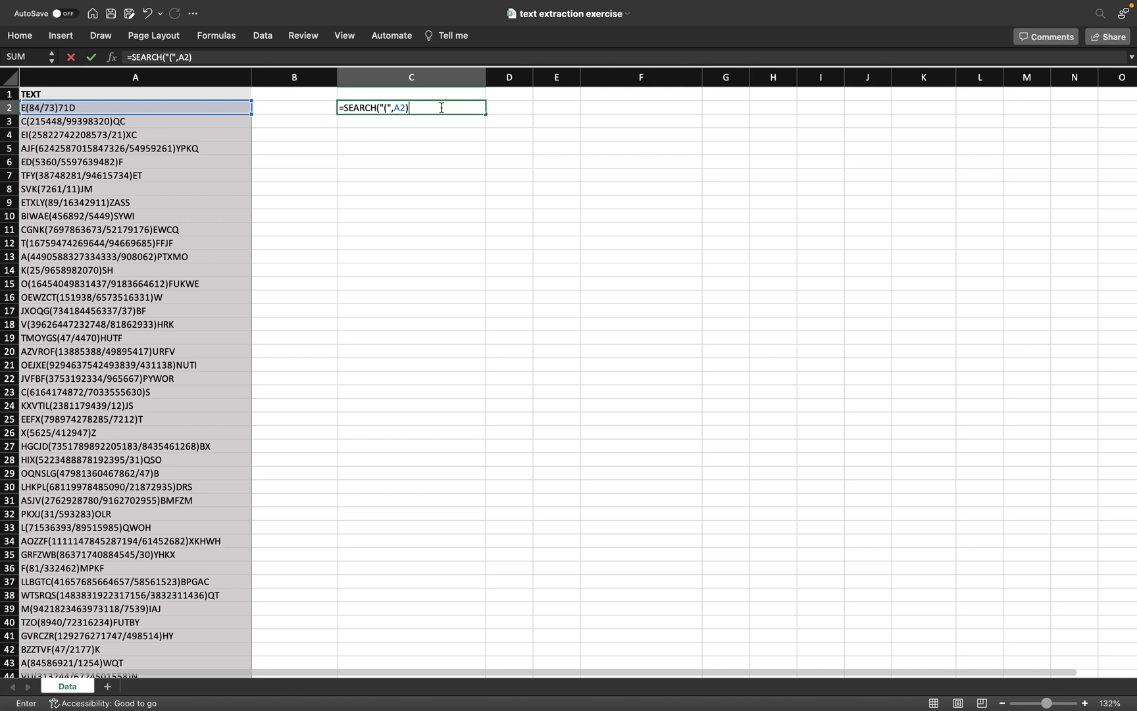
{"action": "key", "text": "Return"}
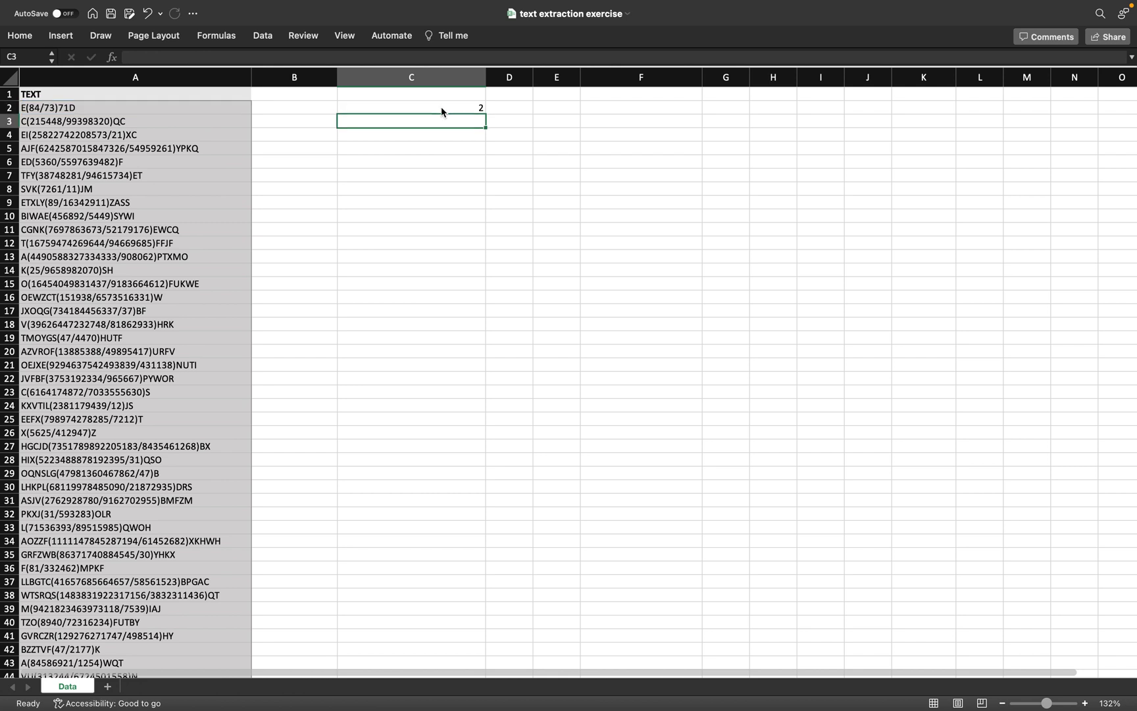
Step: Start a SEARCH formula in D2 and dismiss the too-few-arguments alert
{"action": "left_click", "coordinate": [512, 107]}
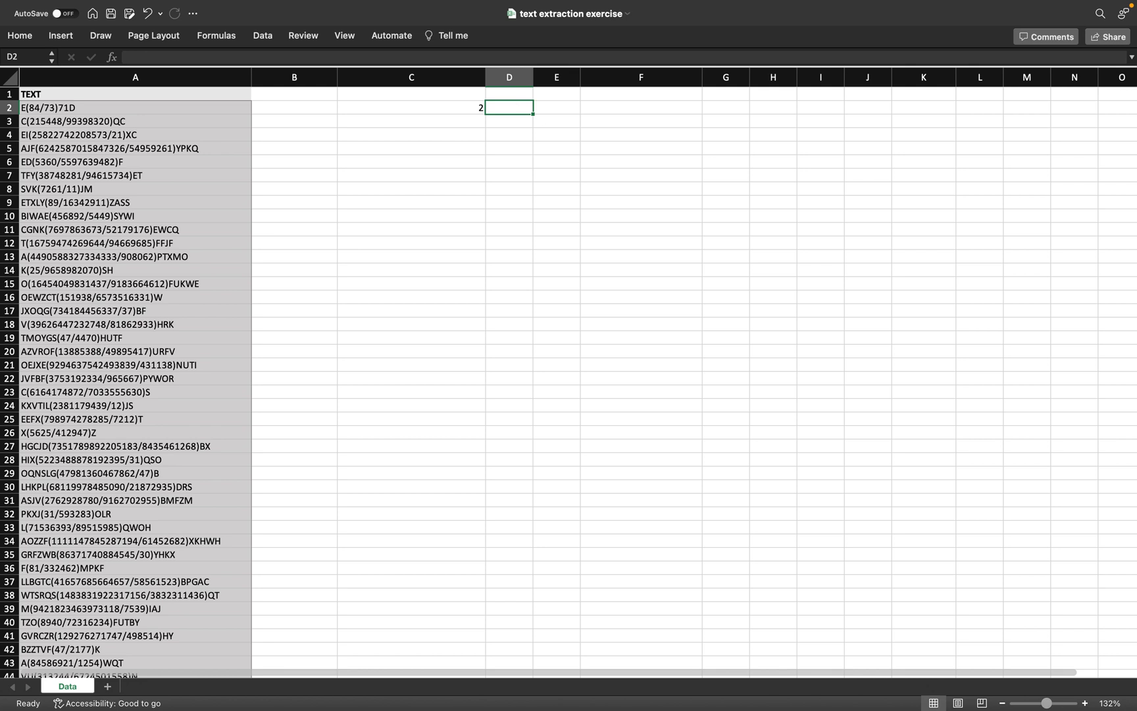
{"action": "double_click", "coordinate": [512, 108]}
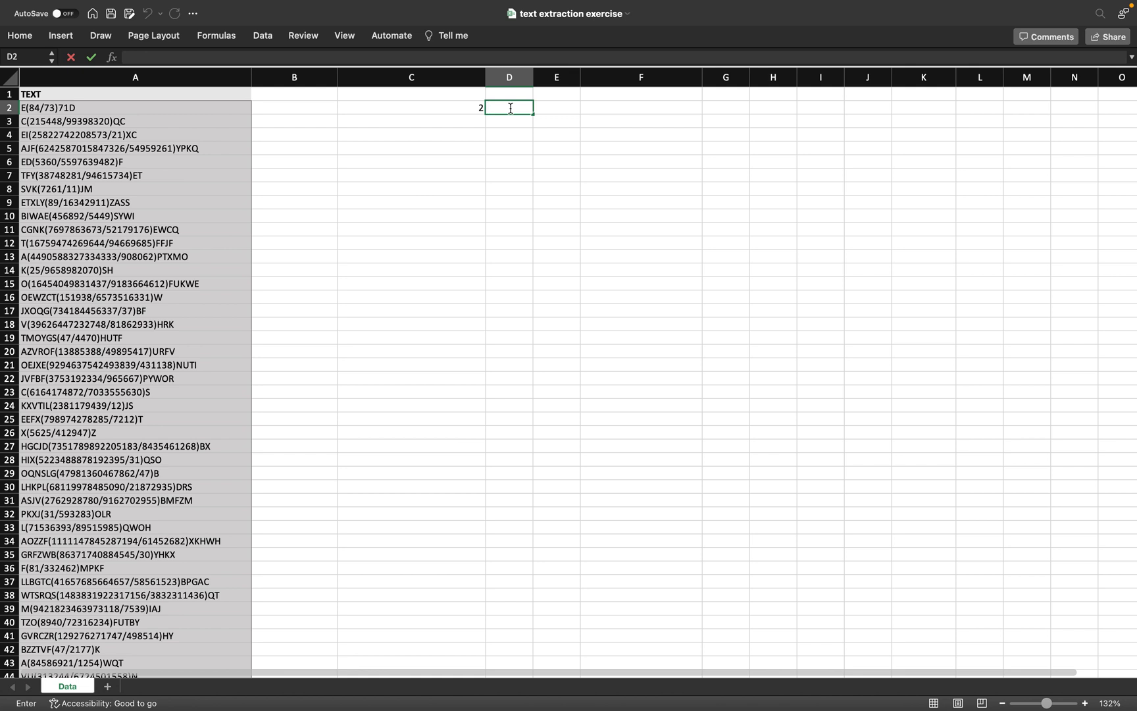
{"action": "type", "text": "=SE"}
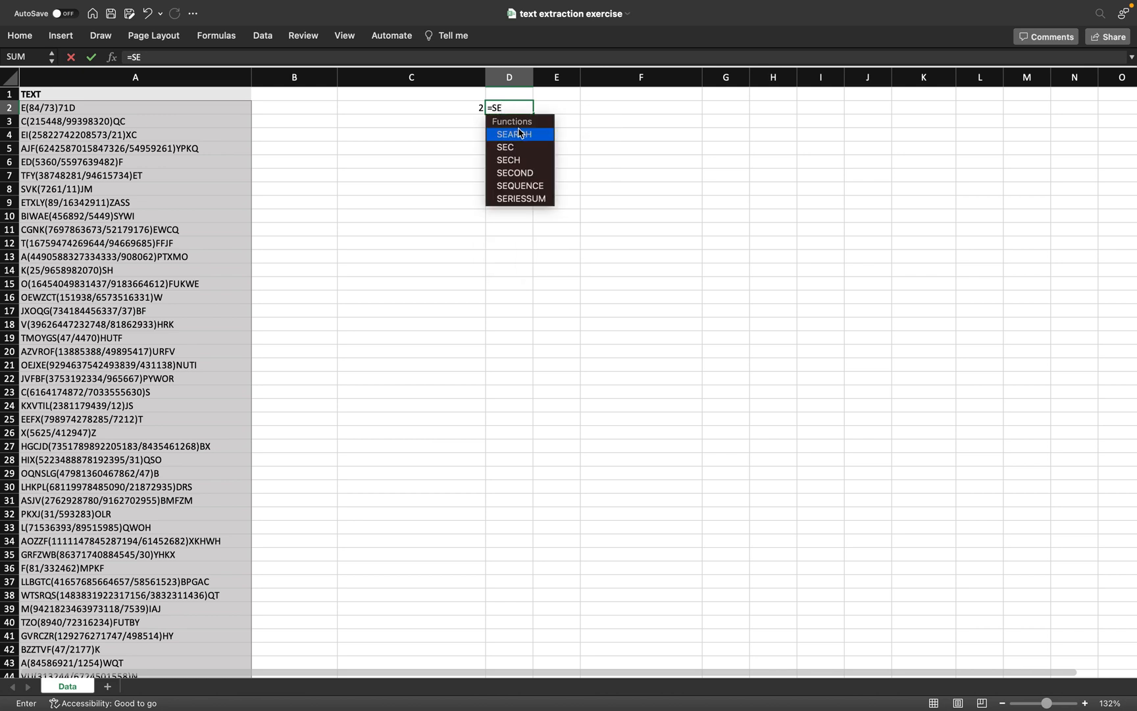
{"action": "key", "text": "Tab"}
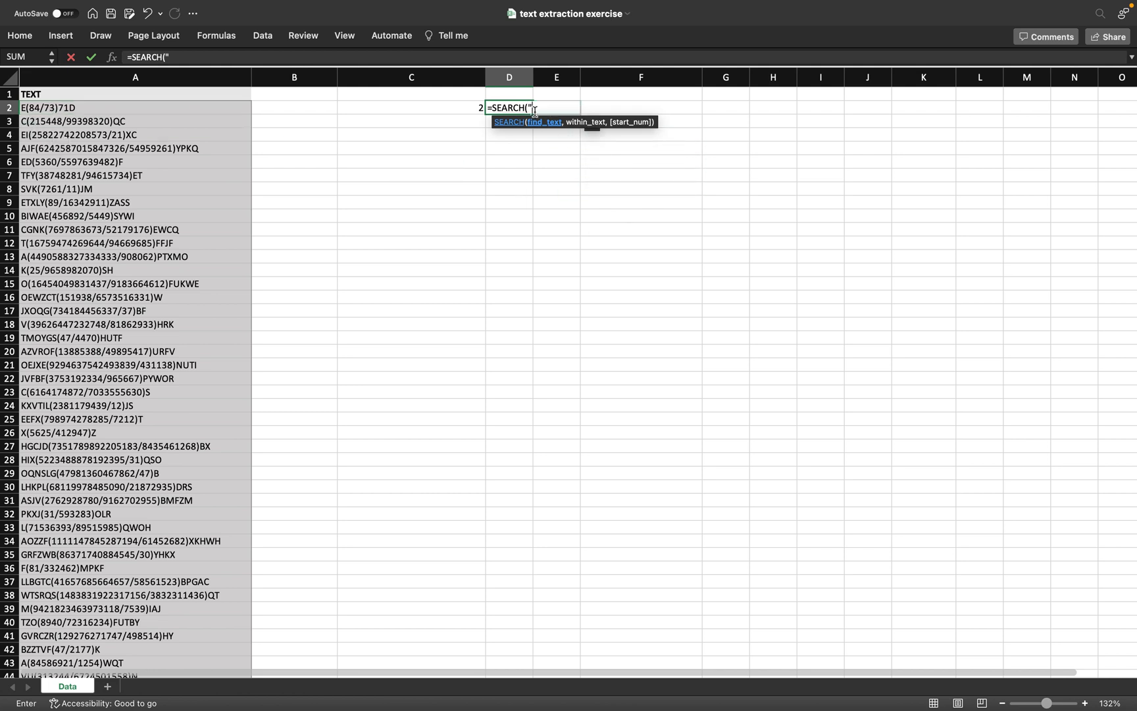
{"action": "type", "text": "\"\""}
{"action": "key", "text": "Return"}
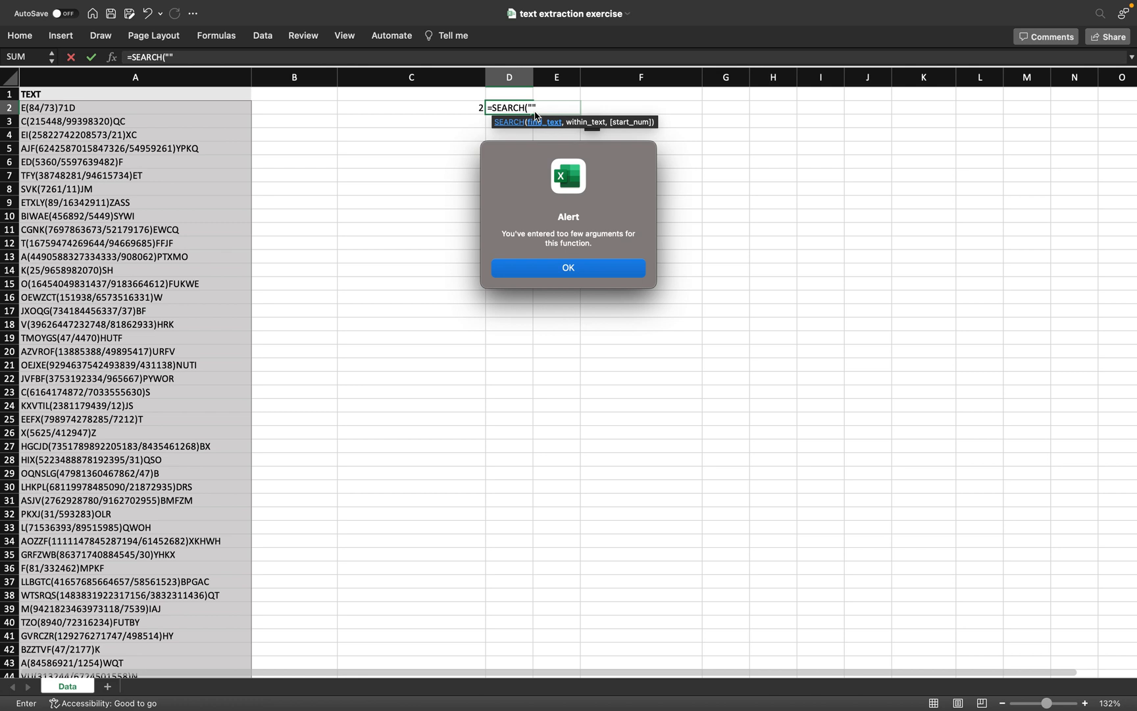
{"action": "left_click", "coordinate": [566, 268]}
Step: Correct the quotes so D2 holds =SEARCH(")",A2), returning 8
{"action": "key", "text": "BackSpace"}
{"action": "key", "text": "BackSpace"}
{"action": "type", "text": "\""}
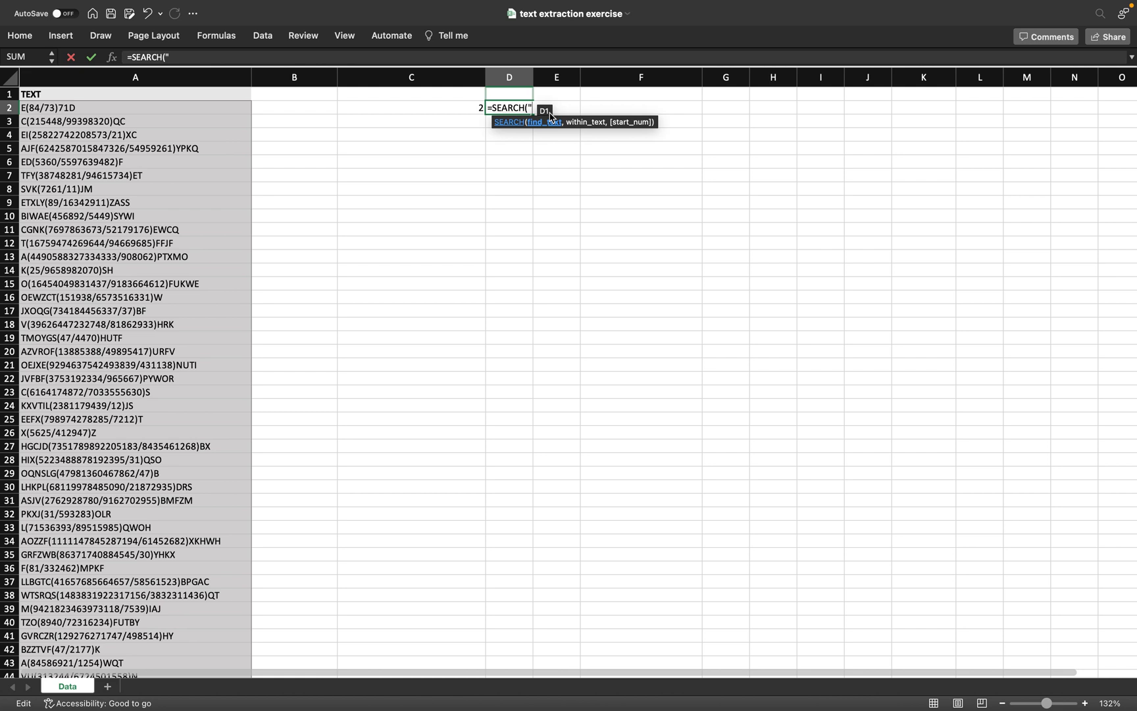
{"action": "type", "text": ")"}
{"action": "type", "text": "\","}
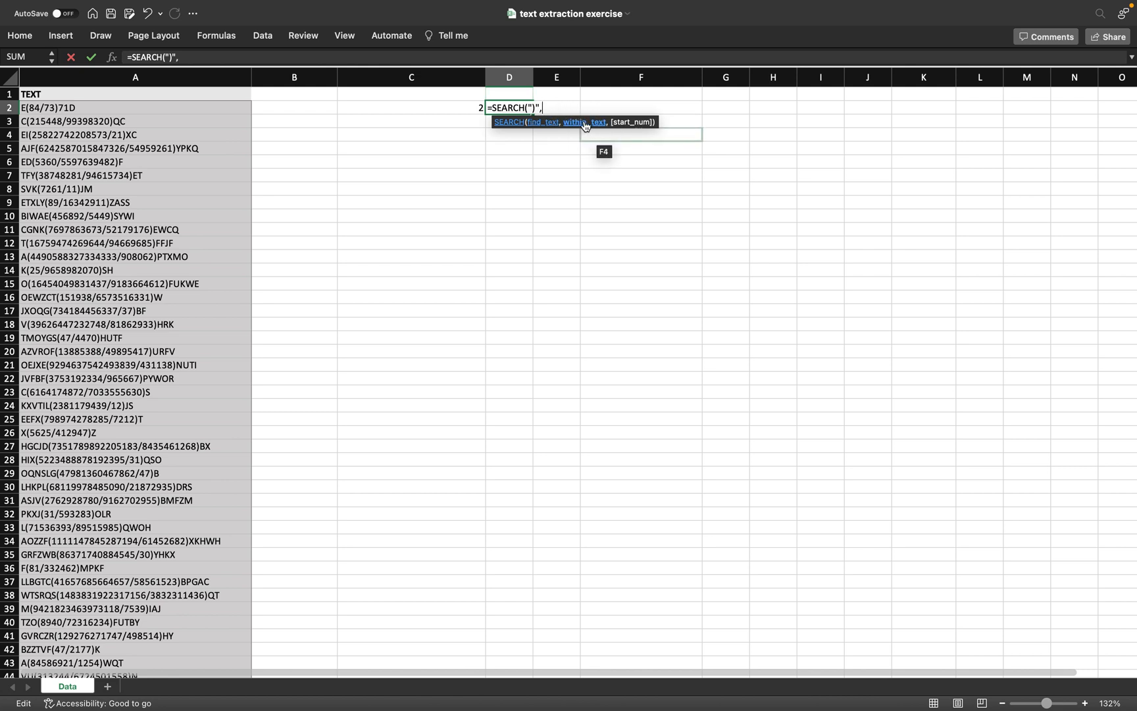
{"action": "left_click", "coordinate": [61, 107]}
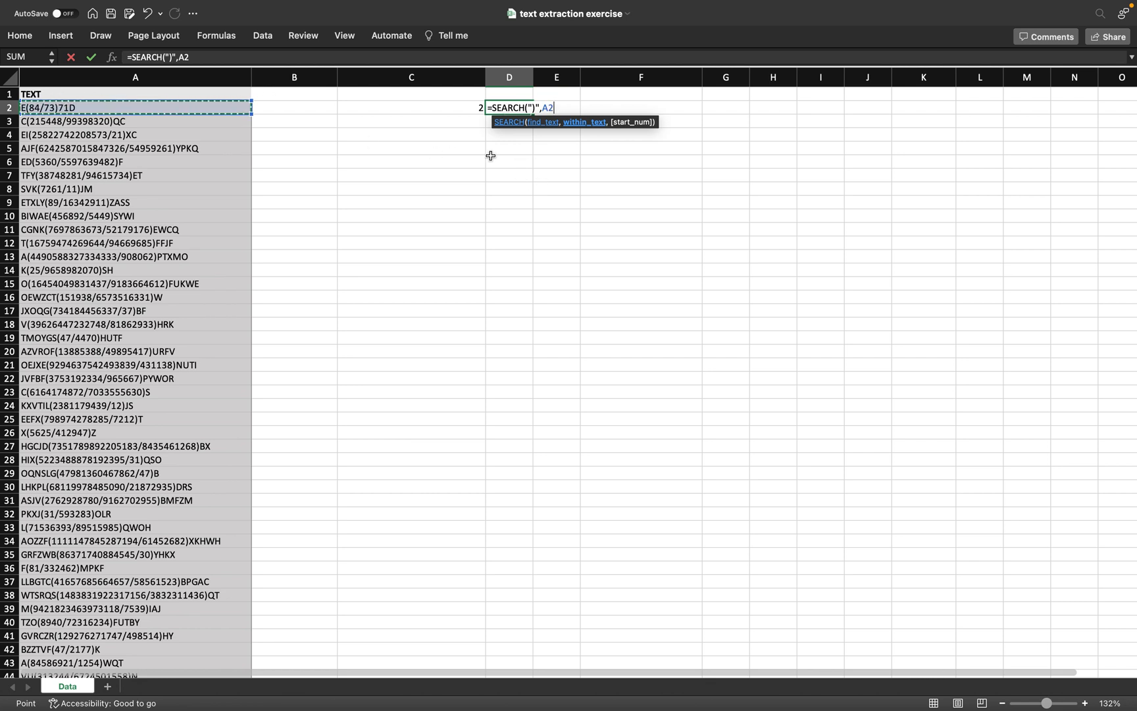
{"action": "type", "text": ")"}
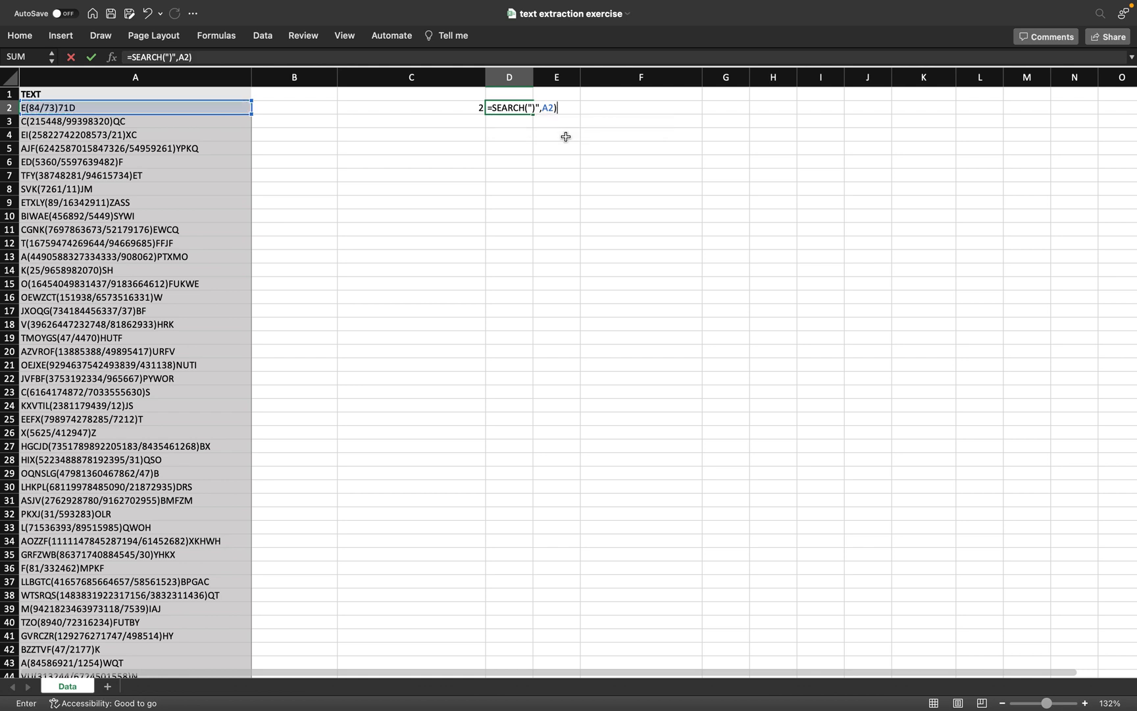
{"action": "key", "text": "Return"}
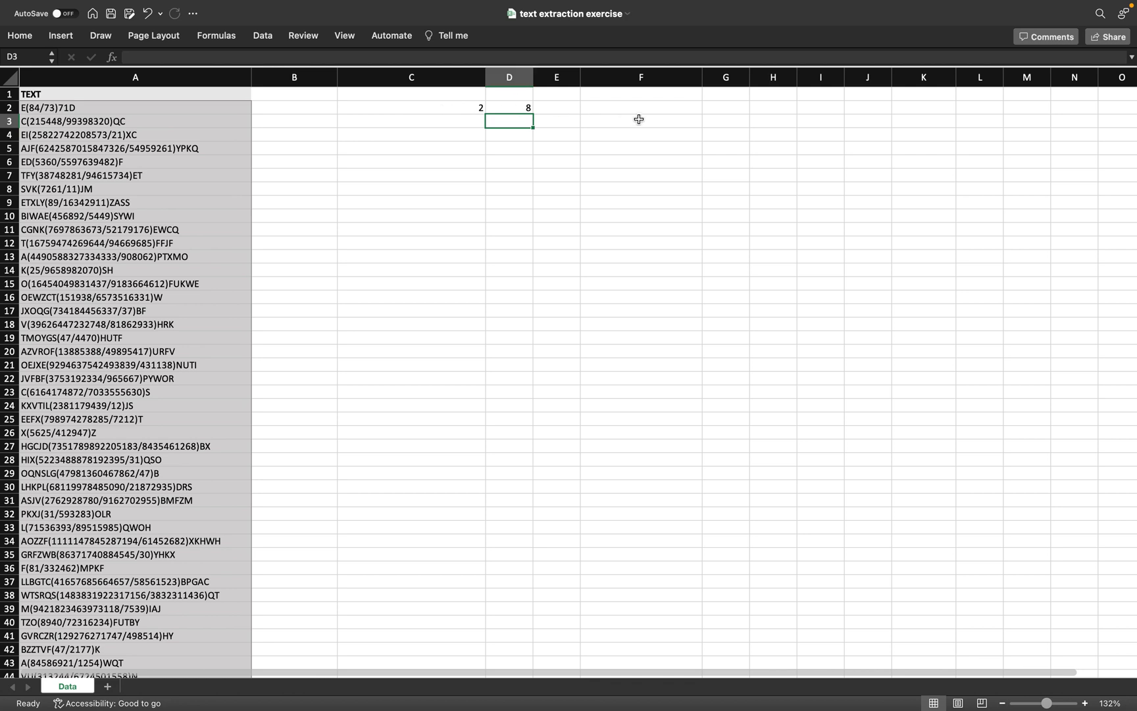
Step: Begin a formula in F2 with just =MID( entered via autocomplete
{"action": "left_click", "coordinate": [606, 107]}
{"action": "double_click", "coordinate": [606, 107]}
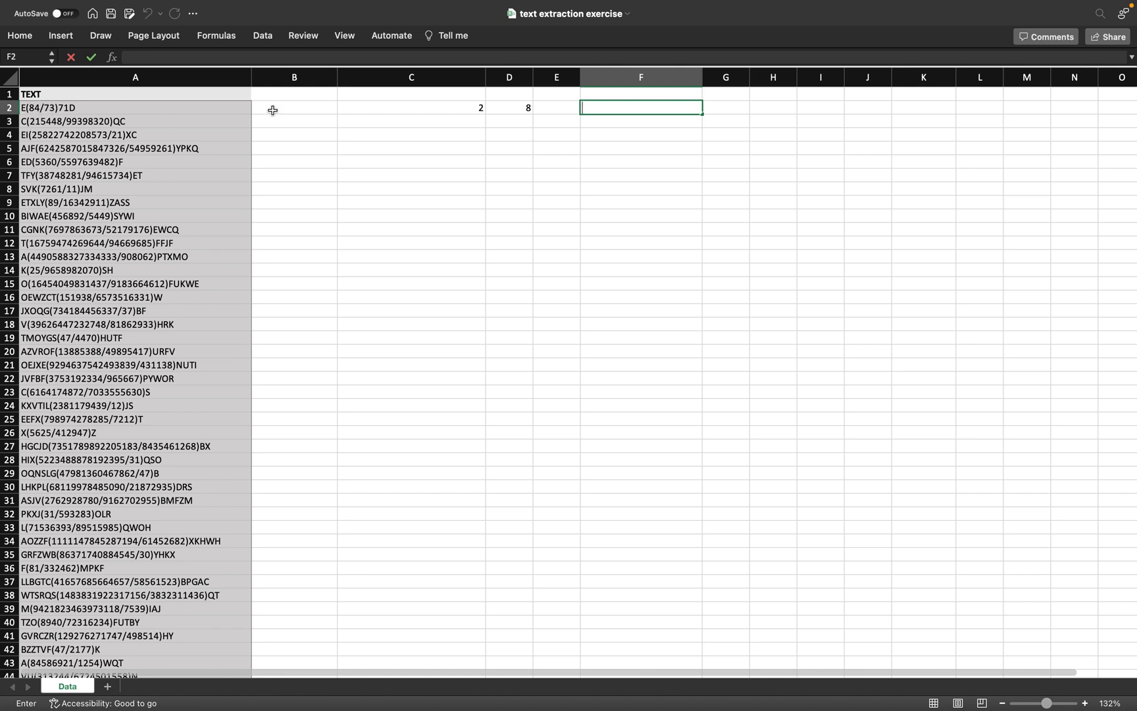
{"action": "left_click", "coordinate": [591, 108]}
{"action": "type", "text": "=MI"}
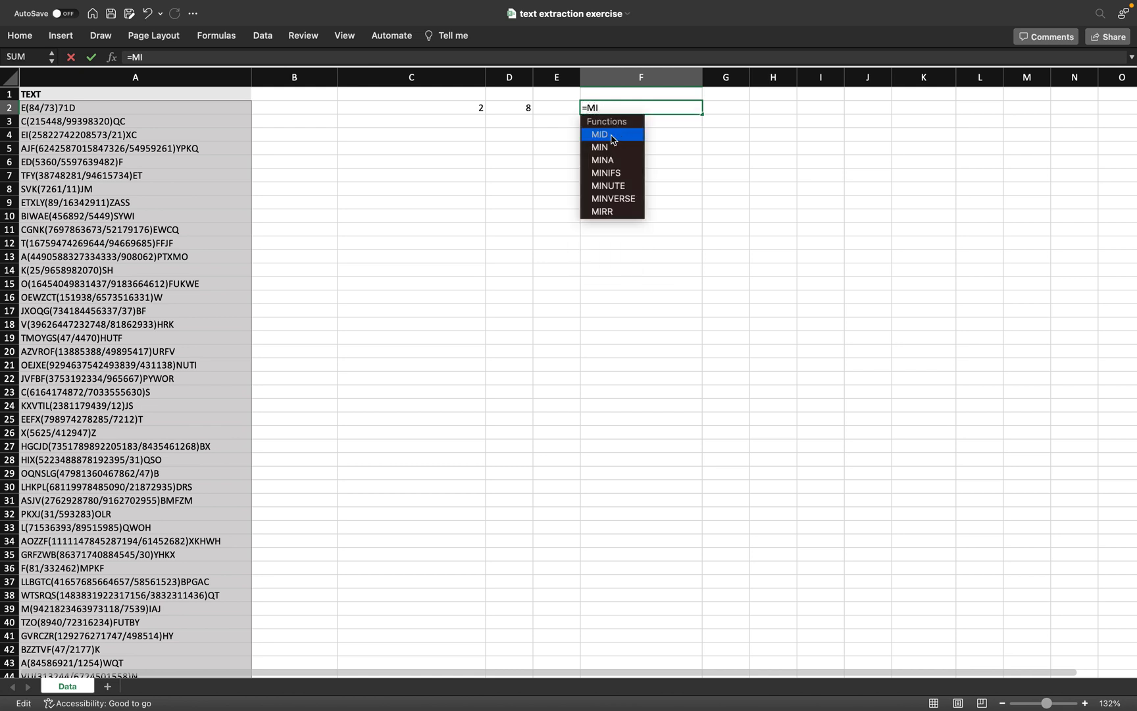
{"action": "double_click", "coordinate": [599, 134]}
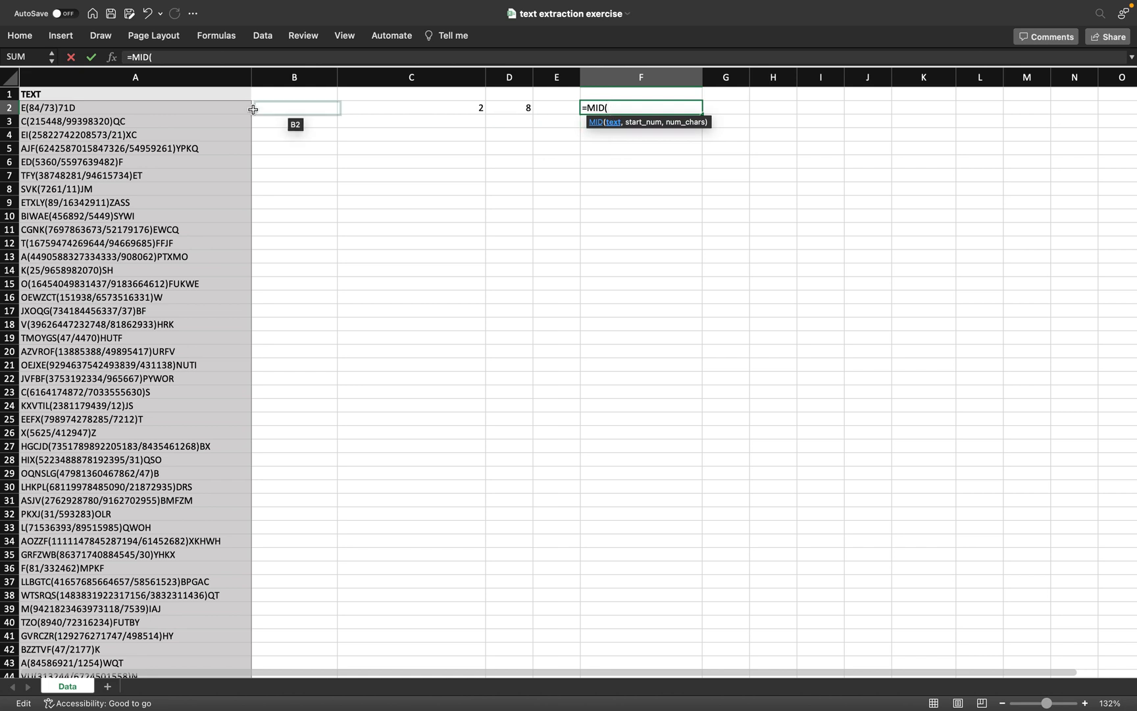
Step: Give the MID formula A2 as its text and C2 as its start position
{"action": "left_click", "coordinate": [48, 107]}
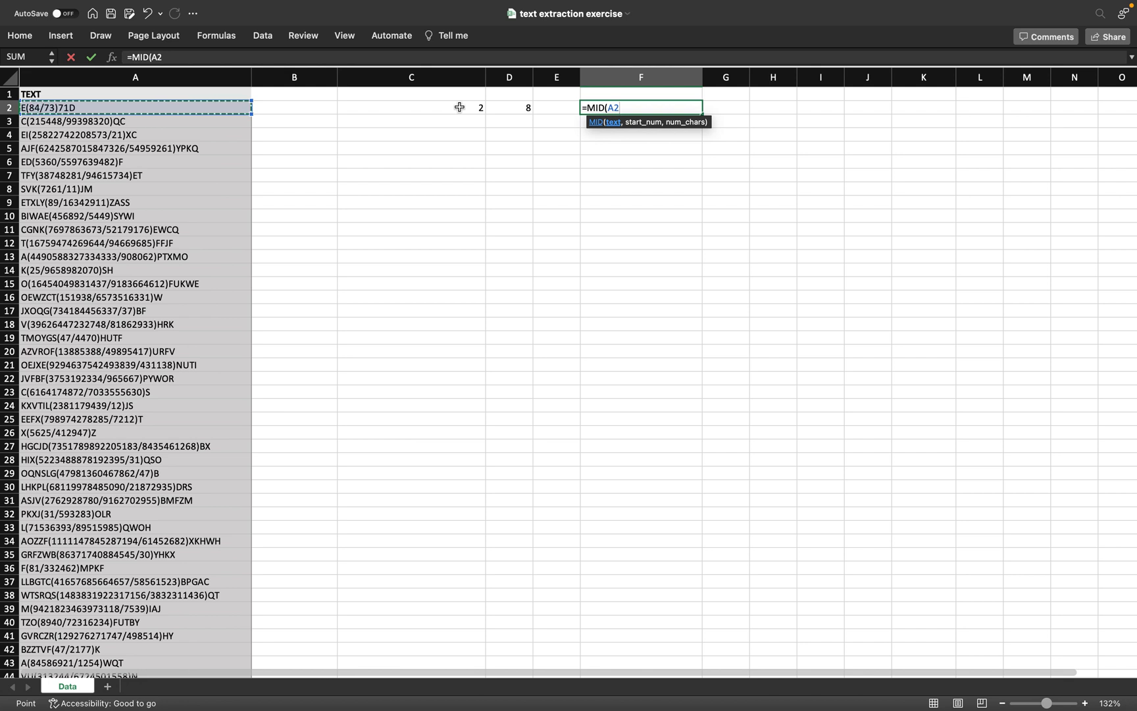
{"action": "left_click", "coordinate": [624, 107]}
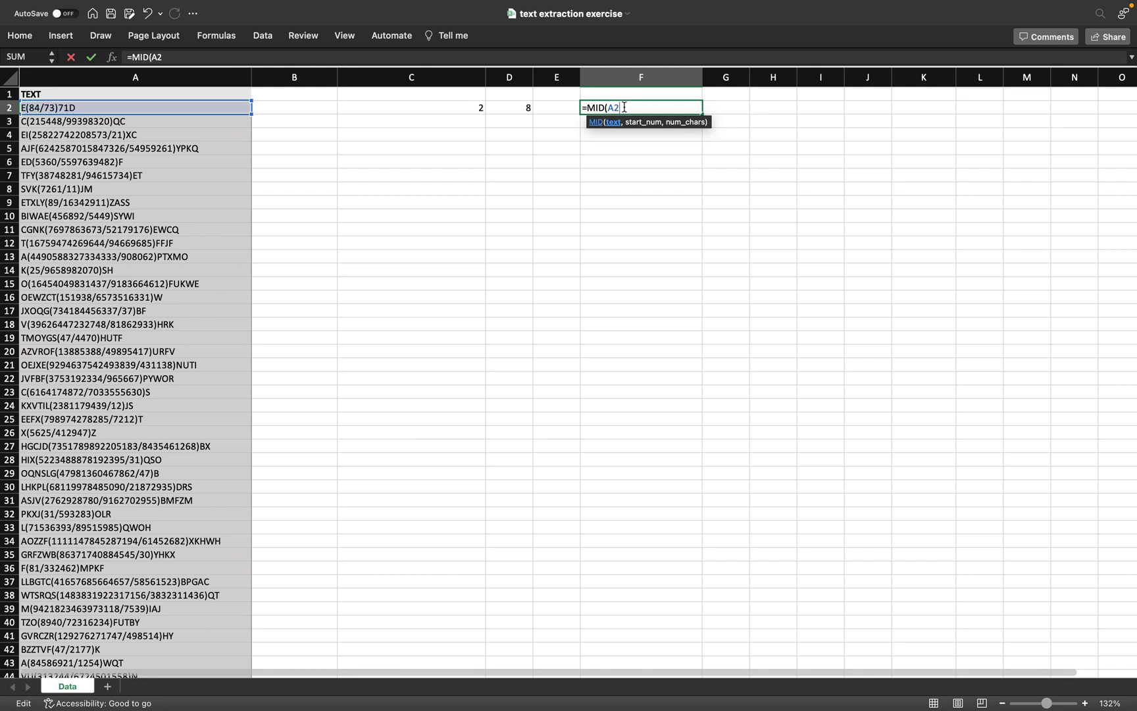
{"action": "type", "text": ","}
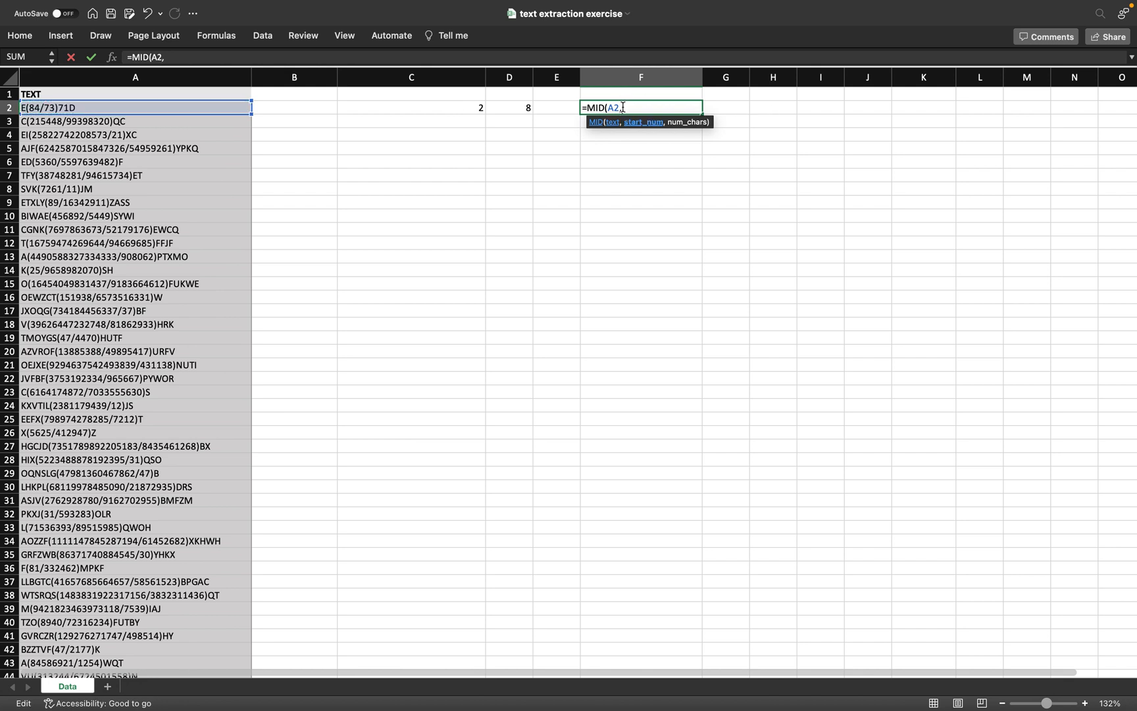
{"action": "left_click", "coordinate": [448, 108]}
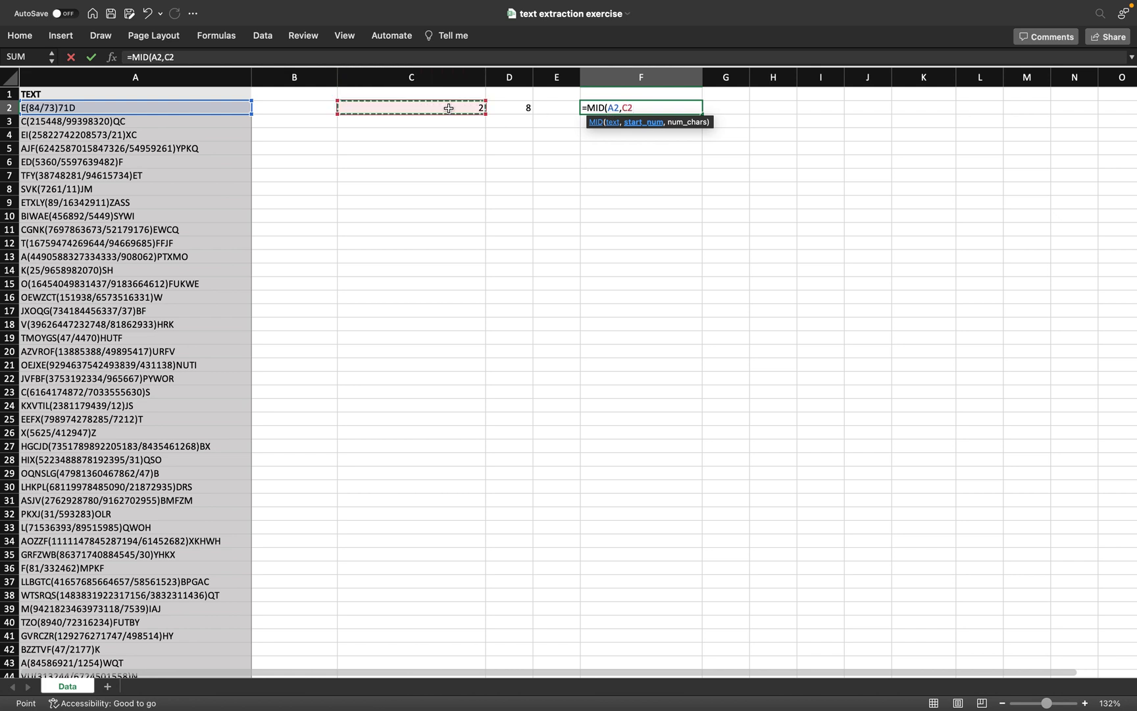
Step: Make the start C2+1 so F2 reads =MID(A2,C2+1, awaiting the length
{"action": "type", "text": "+"}
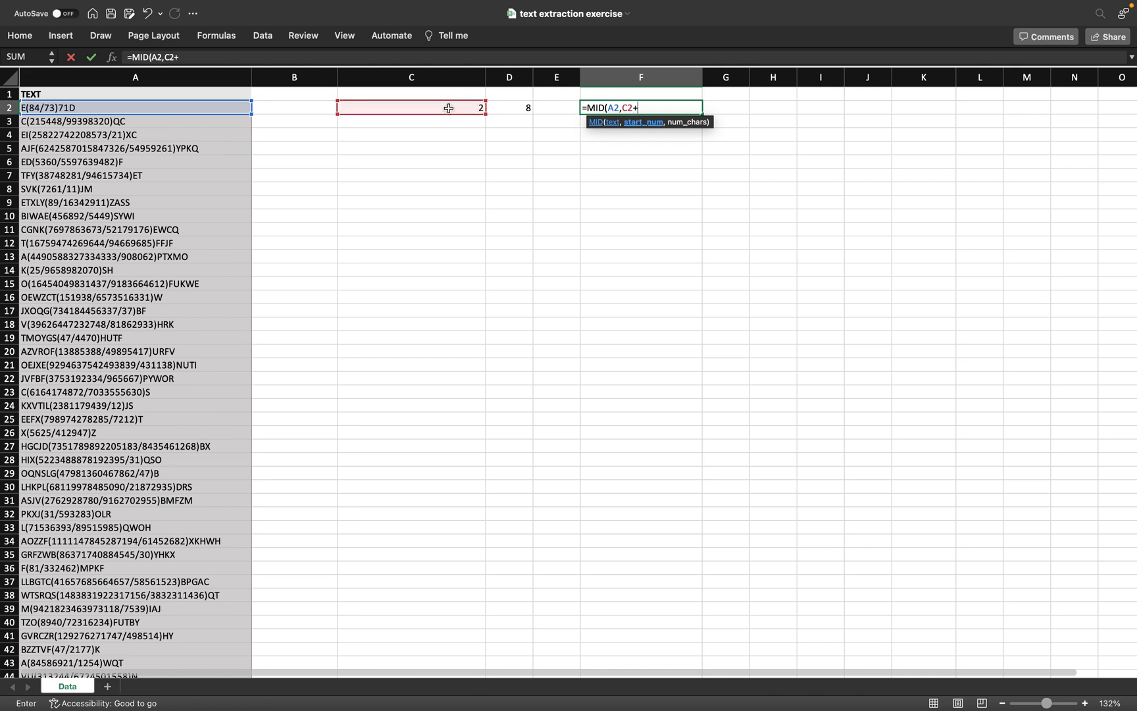
{"action": "type", "text": "1"}
{"action": "left_click", "coordinate": [654, 107]}
{"action": "type", "text": ","}
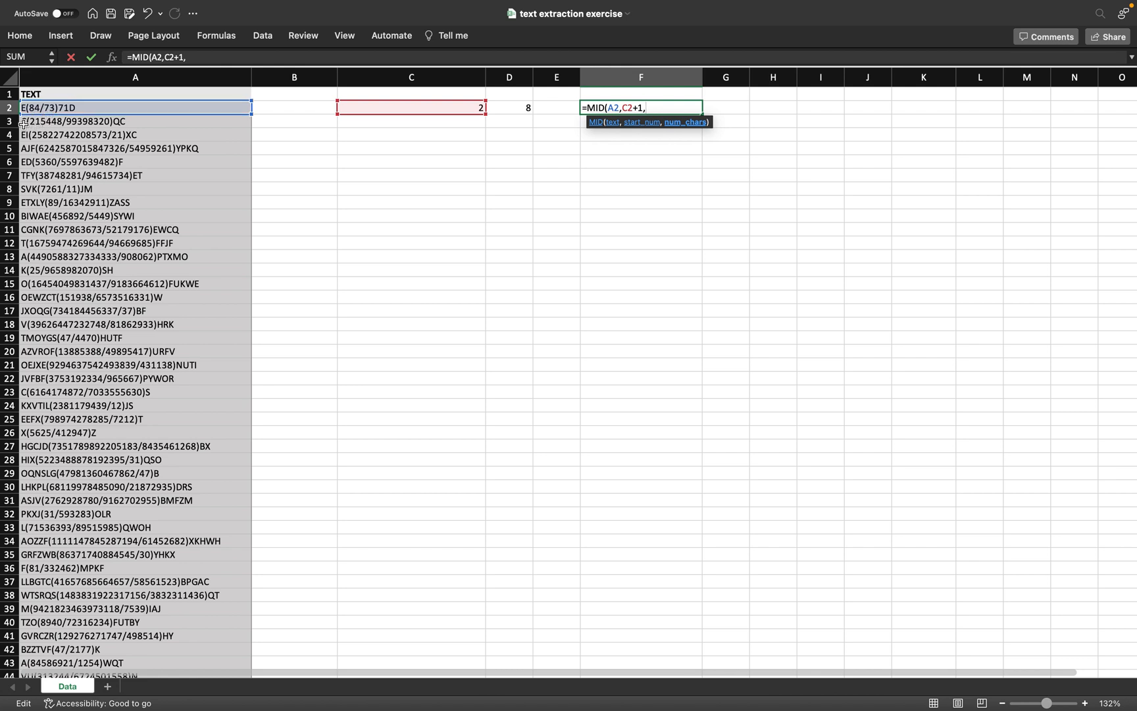
Step: Remove the stray A5 reference from the F2 formula
{"action": "left_click", "coordinate": [33, 122]}
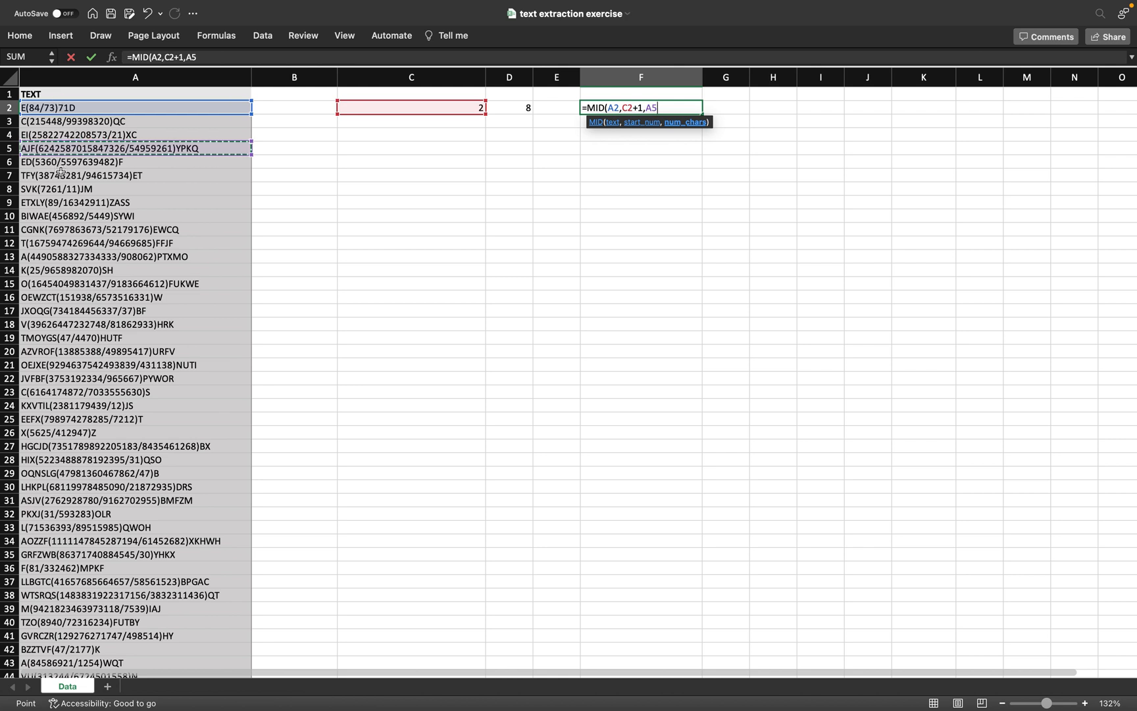
{"action": "left_click", "coordinate": [663, 108]}
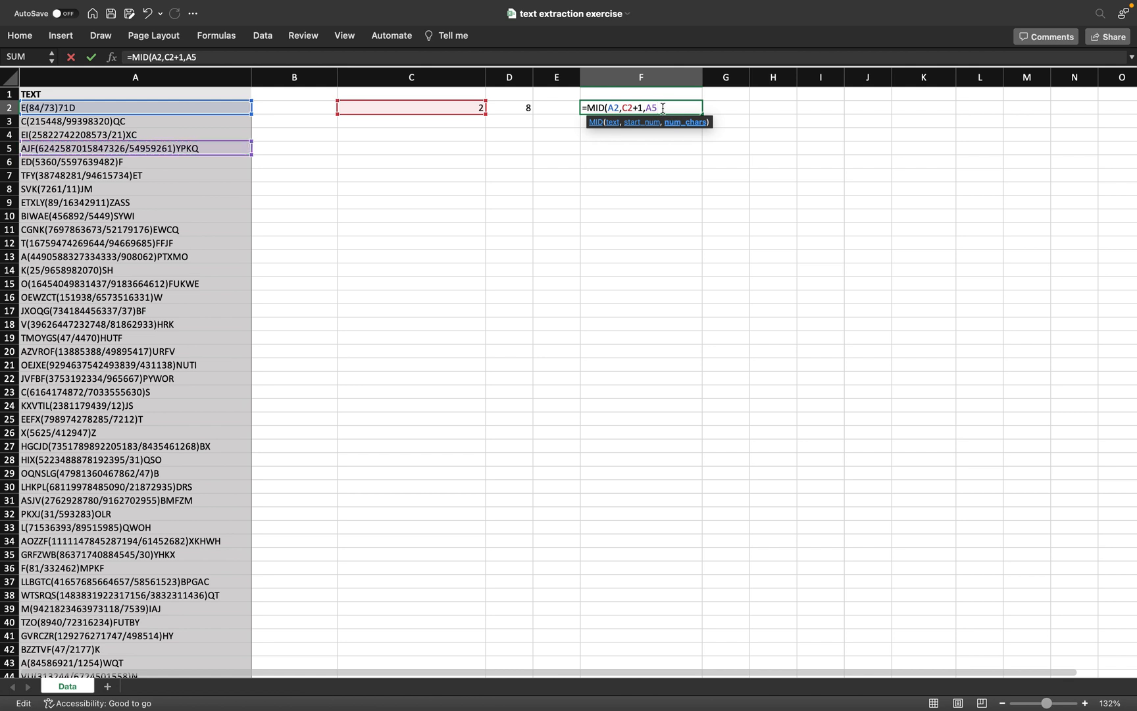
{"action": "key", "text": "BackSpace"}
{"action": "key", "text": "BackSpace"}
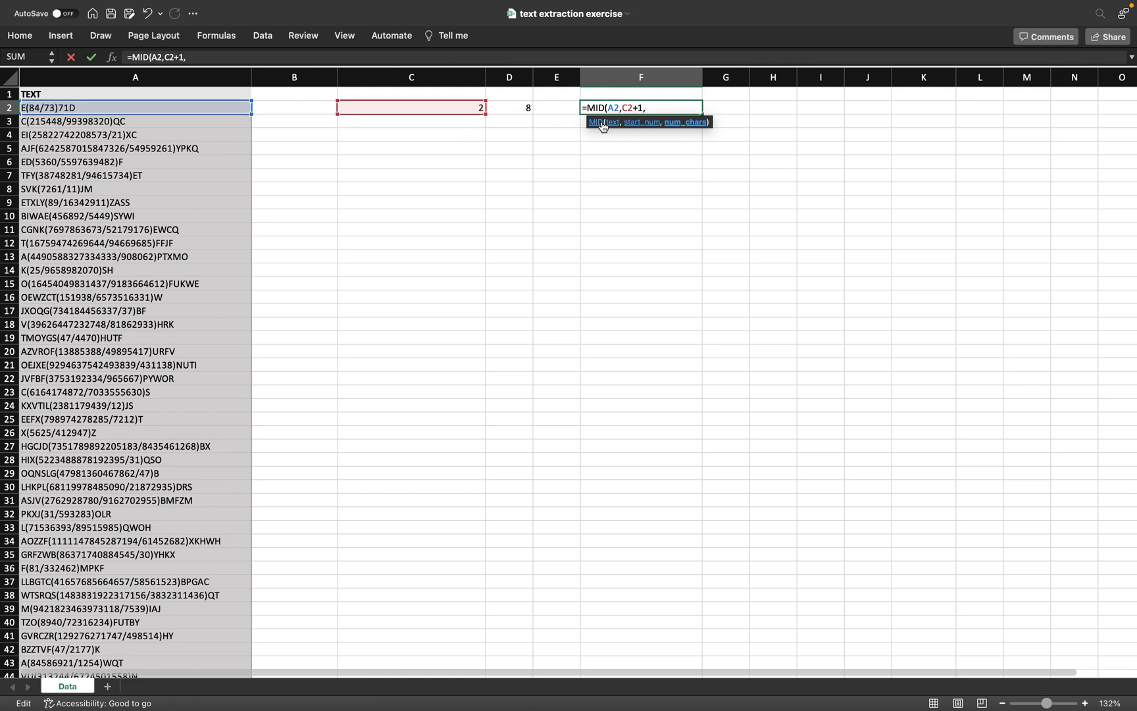
Step: Finish F2 as =MID(A2,C2+1,D2-C2-1), returning 84/73
{"action": "left_click", "coordinate": [514, 108]}
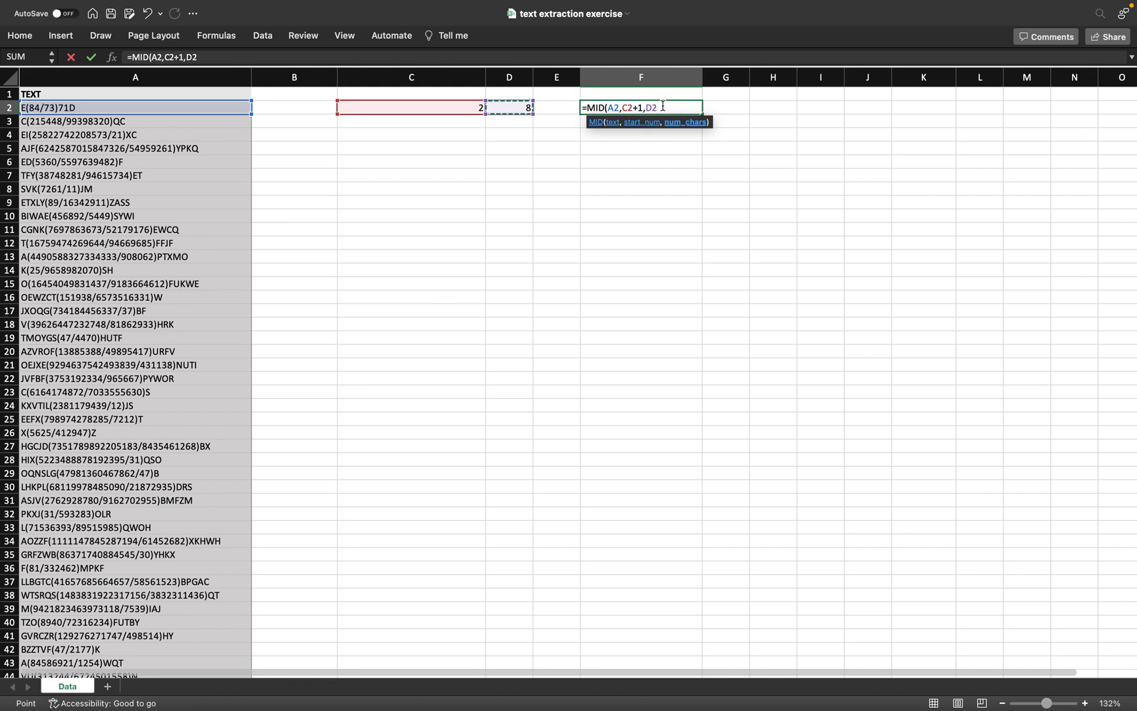
{"action": "type", "text": "-"}
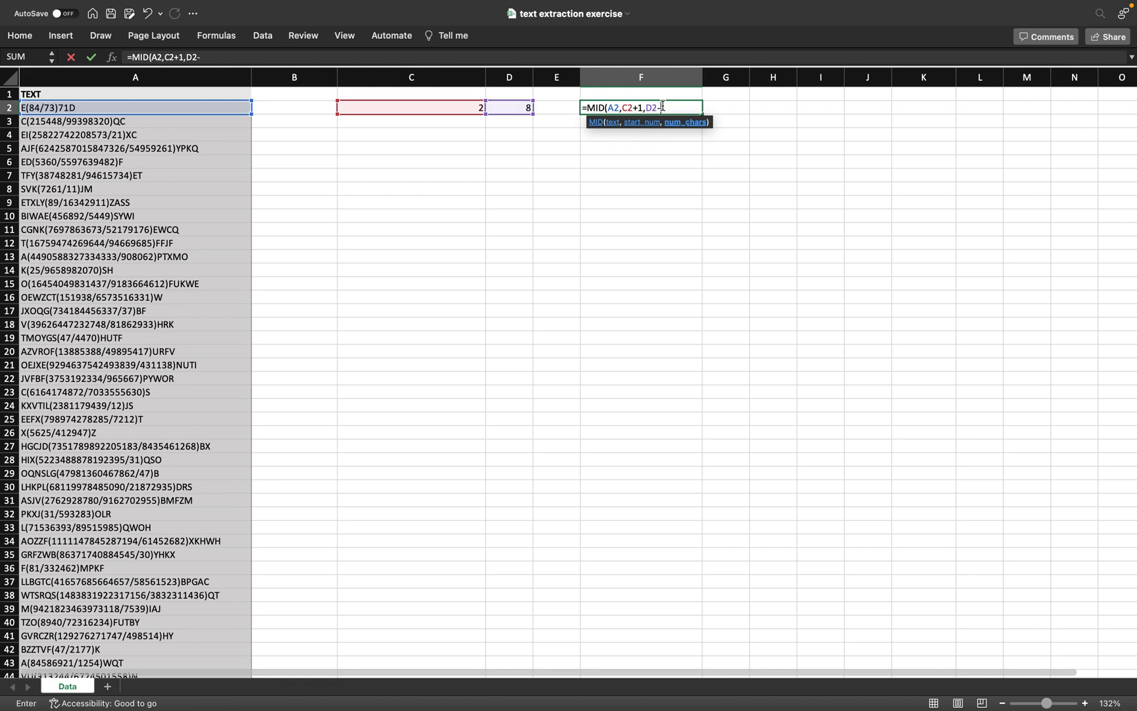
{"action": "left_click", "coordinate": [426, 106]}
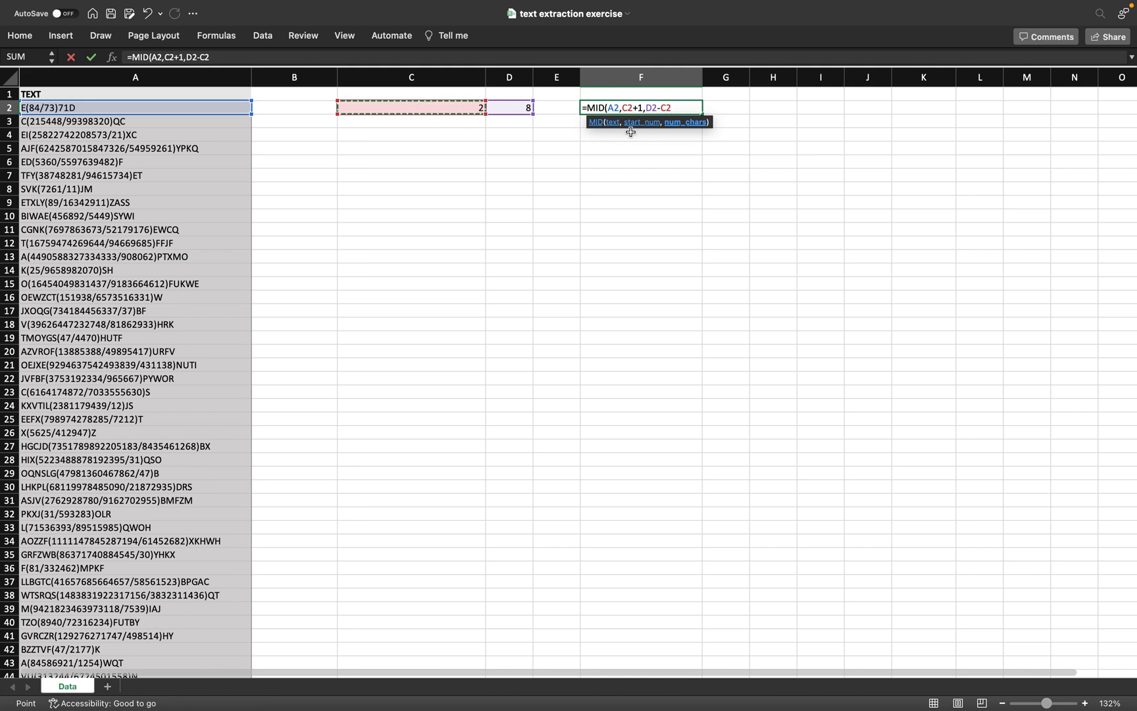
{"action": "type", "text": "-1"}
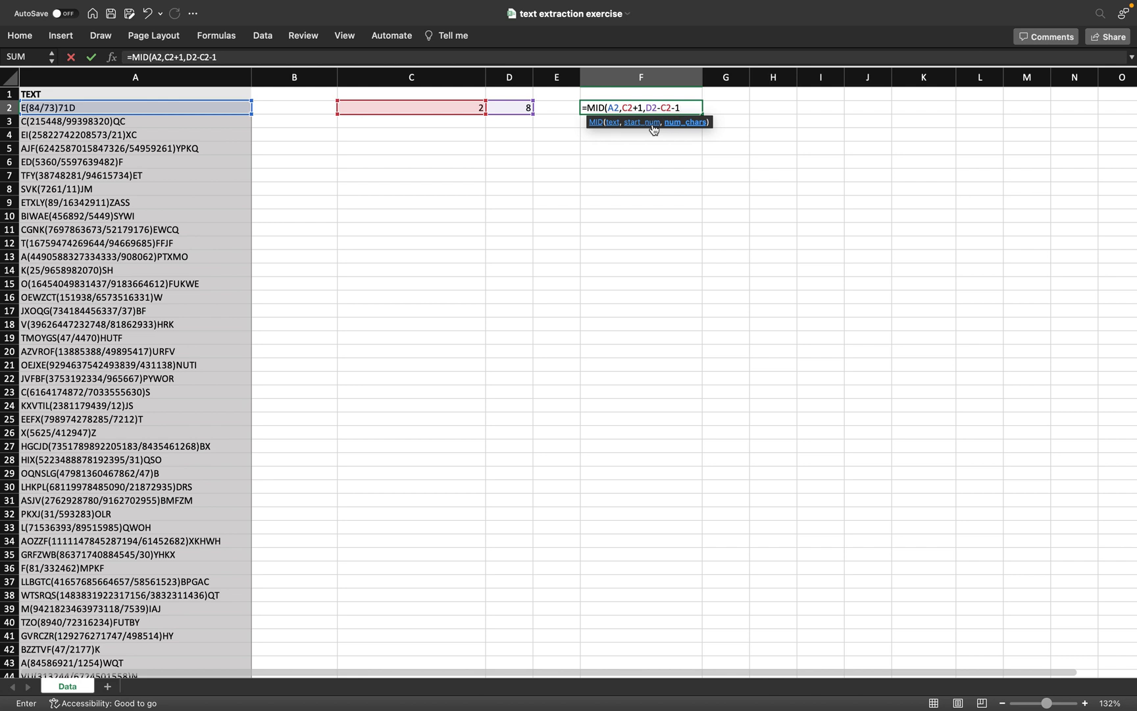
{"action": "type", "text": ")"}
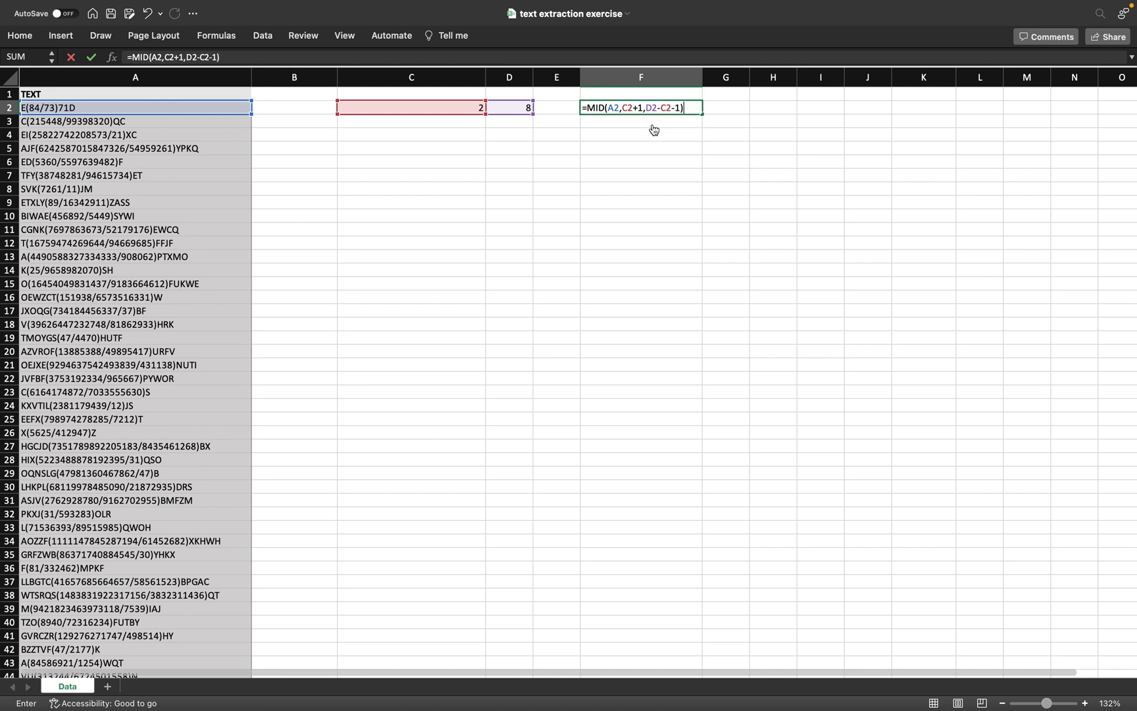
{"action": "key", "text": "Return"}
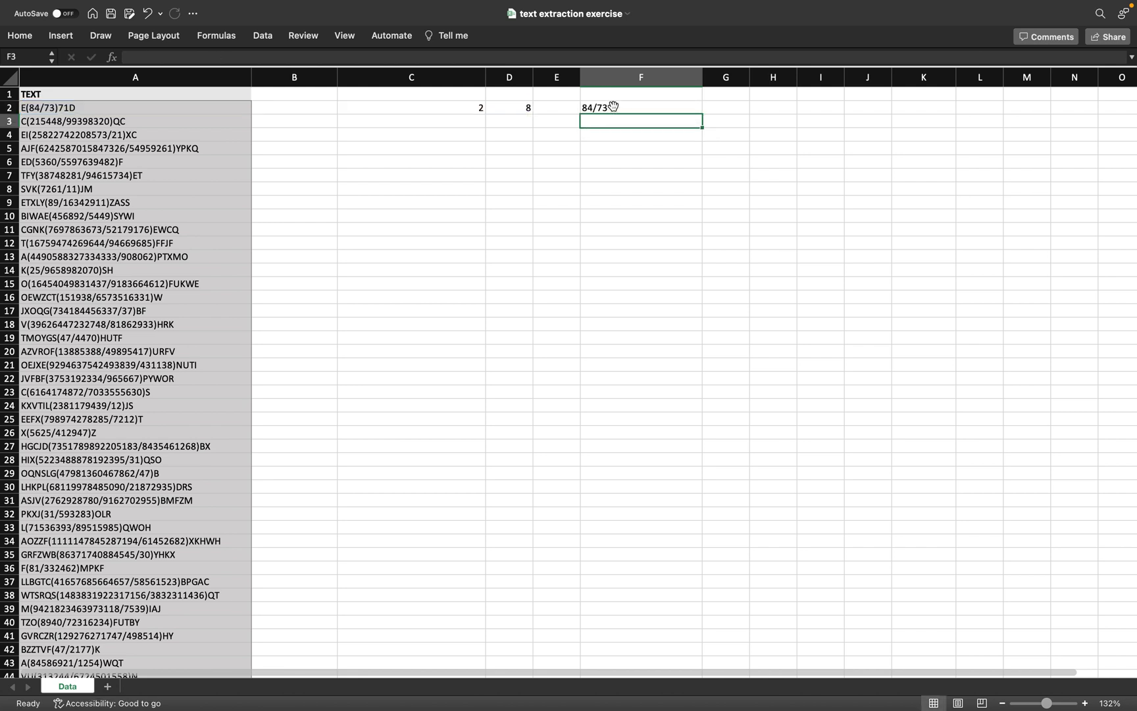
{"action": "left_click", "coordinate": [613, 106]}
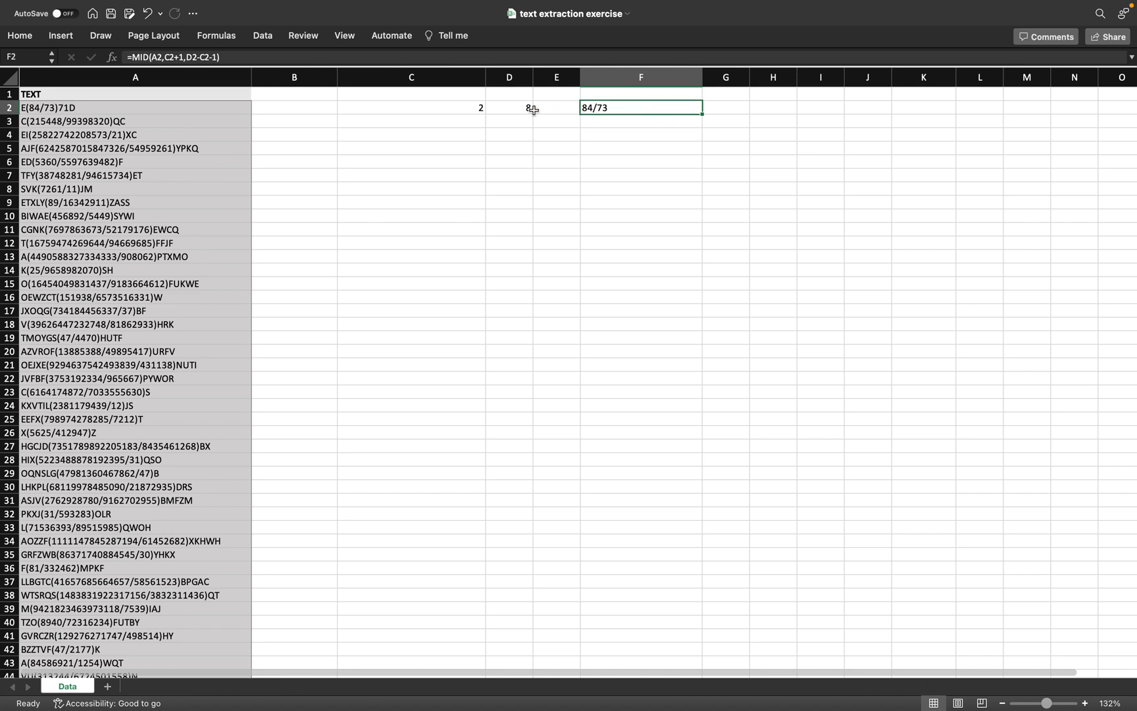
Step: Review C2's SEARCH formula without changing it
{"action": "left_click", "coordinate": [472, 106]}
{"action": "double_click", "coordinate": [472, 106]}
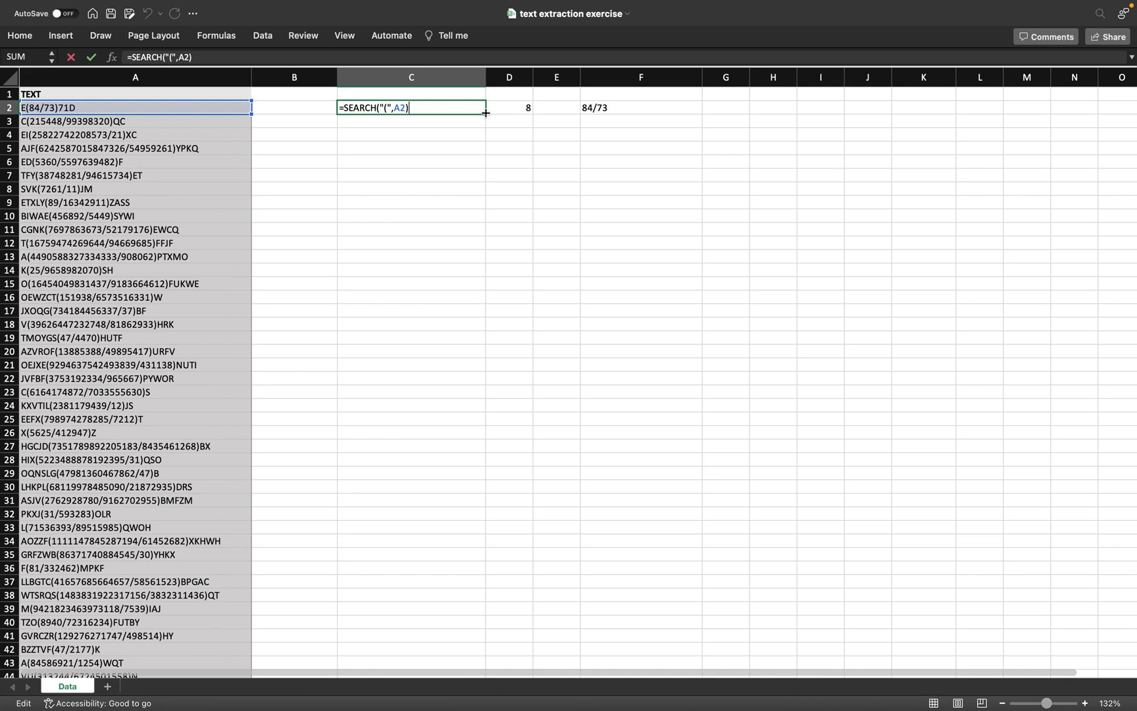
{"action": "key", "text": "Return"}
Step: Fill the row 2 formulas in columns C to F down through row 26
{"action": "left_click_drag", "start_coordinate": [474, 106], "coordinate": [608, 120]}
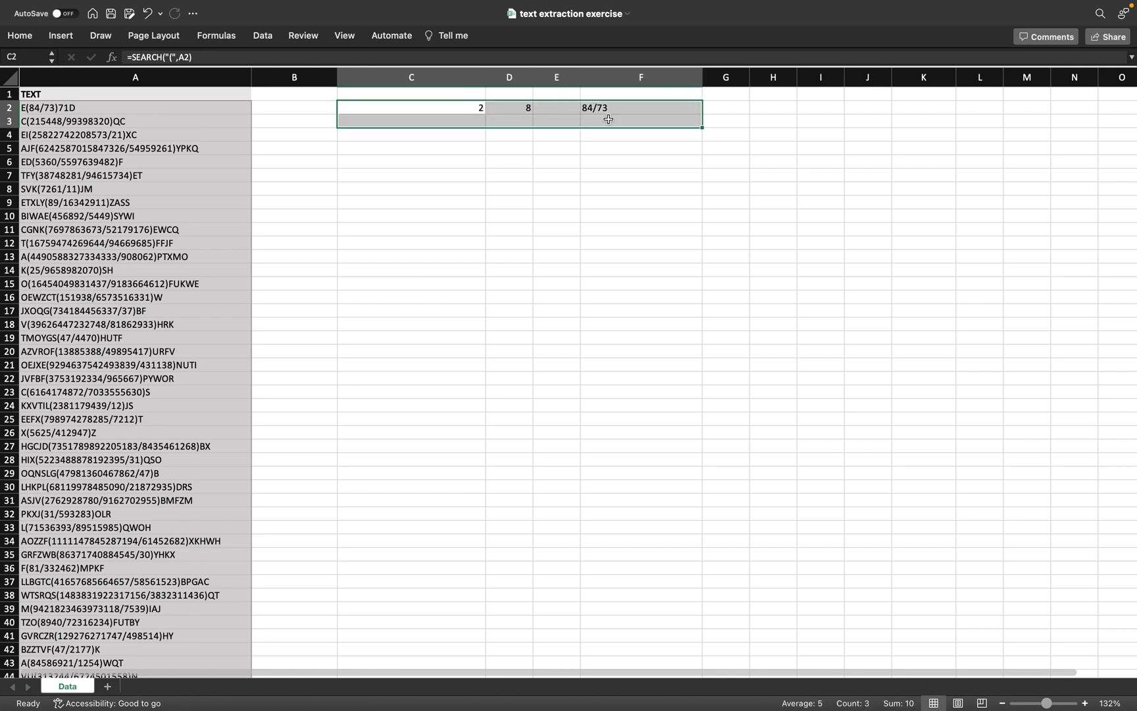
{"action": "double_click", "coordinate": [703, 127]}
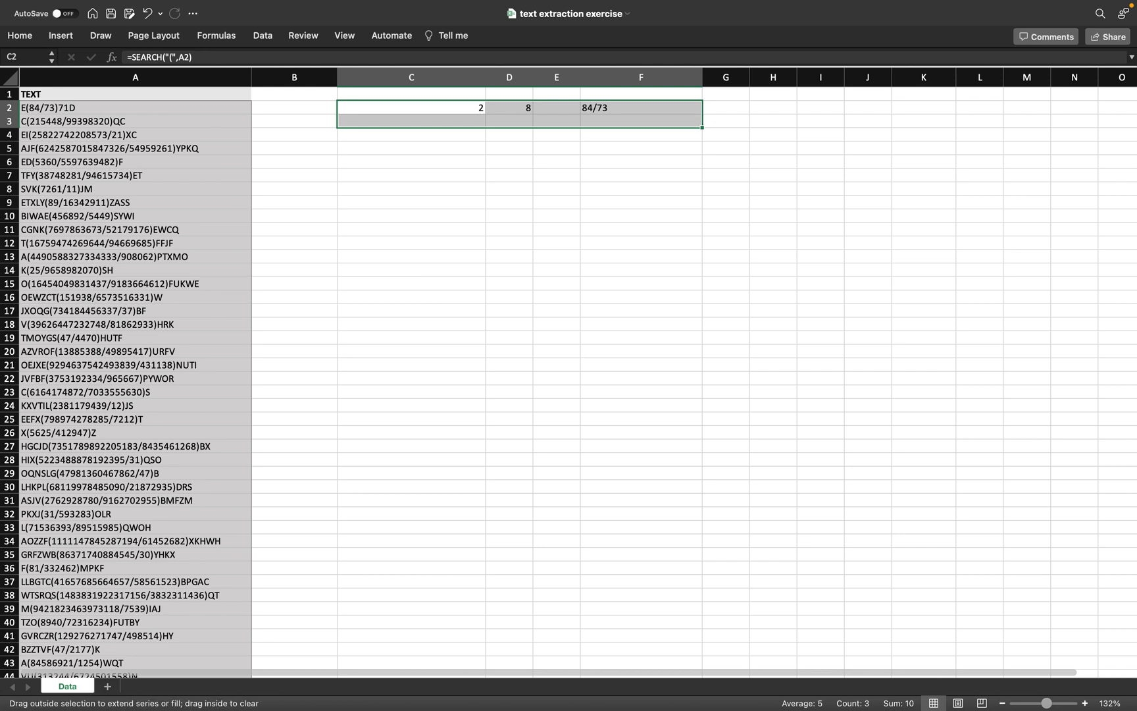
{"action": "double_click", "coordinate": [703, 127]}
{"action": "left_click_drag", "start_coordinate": [703, 128], "coordinate": [703, 438]}
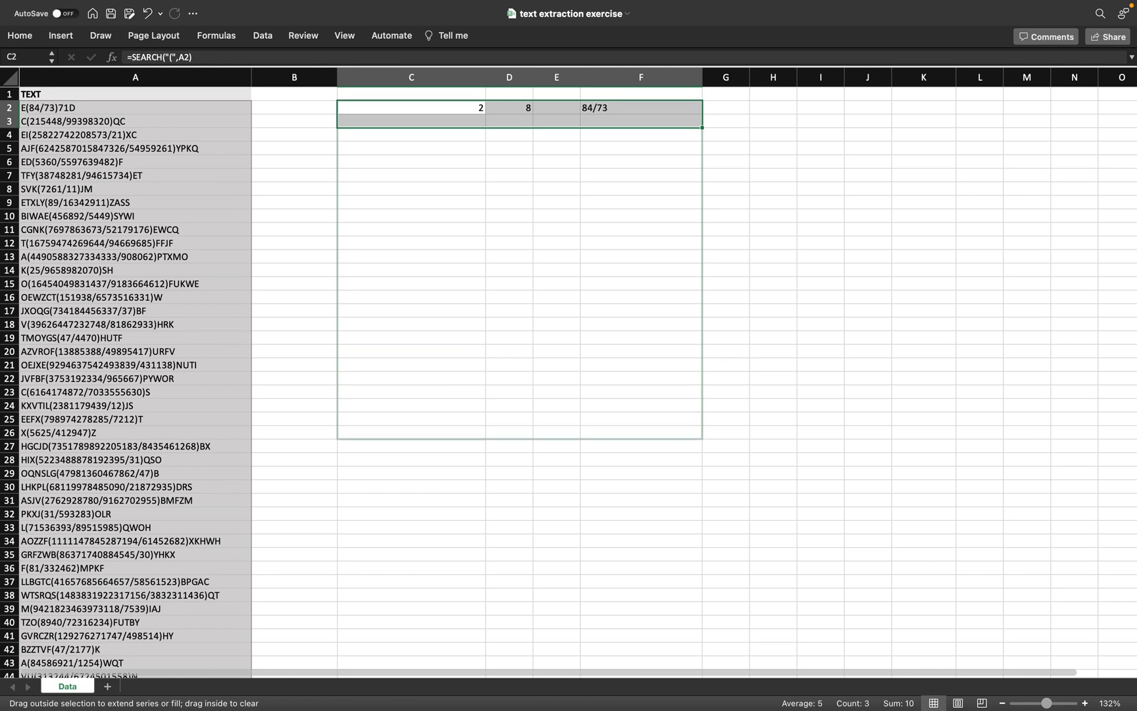
{"action": "mouse_move", "coordinate": [703, 439]}
{"action": "left_mouse_down"}
{"action": "mouse_move", "coordinate": [708, 709]}
{"action": "mouse_move", "coordinate": [706, 385]}
{"action": "mouse_move", "coordinate": [706, 398]}
{"action": "mouse_move", "coordinate": [739, 397]}
{"action": "left_mouse_up"}
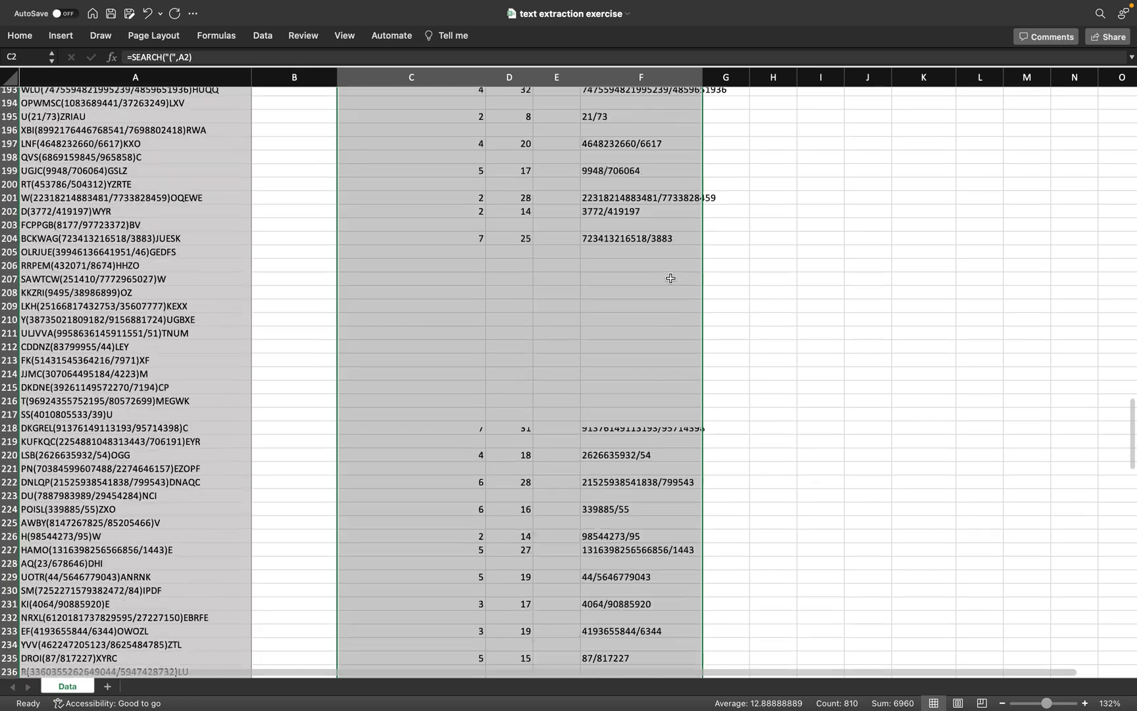
{"action": "scroll", "coordinate": [671, 278], "scroll_direction": "up", "scroll_amount": 20}
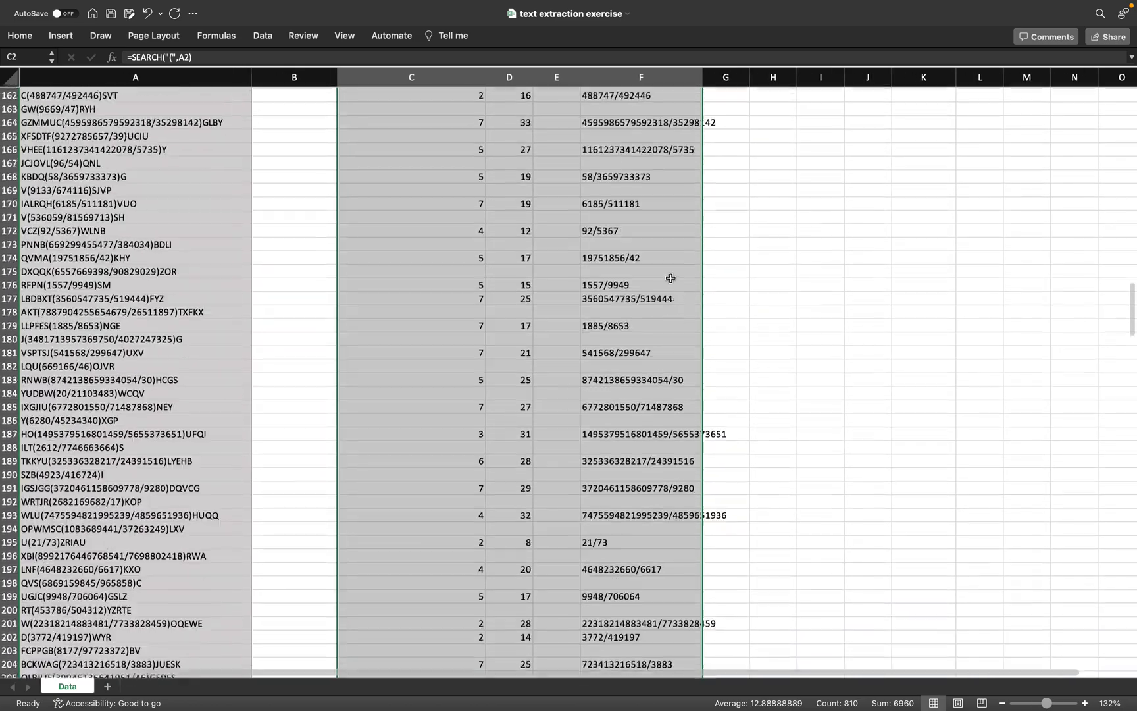
{"action": "scroll", "coordinate": [670, 279], "scroll_direction": "up", "scroll_amount": 13}
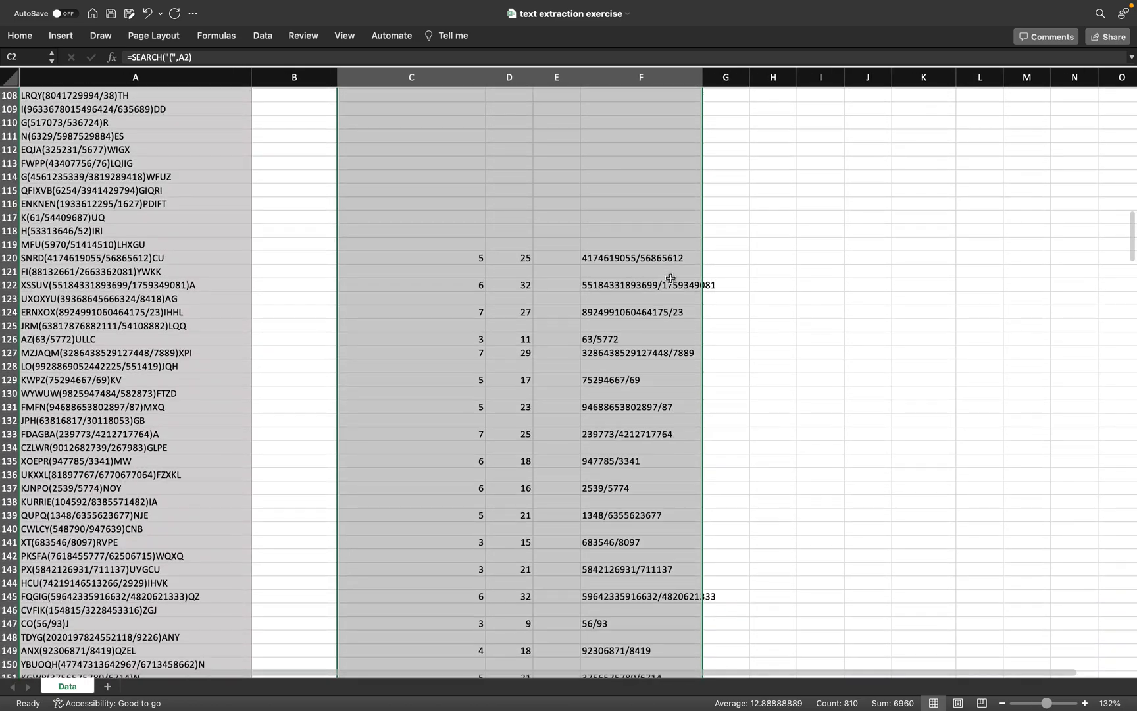
{"action": "scroll", "coordinate": [671, 279], "scroll_direction": "up", "scroll_amount": 20}
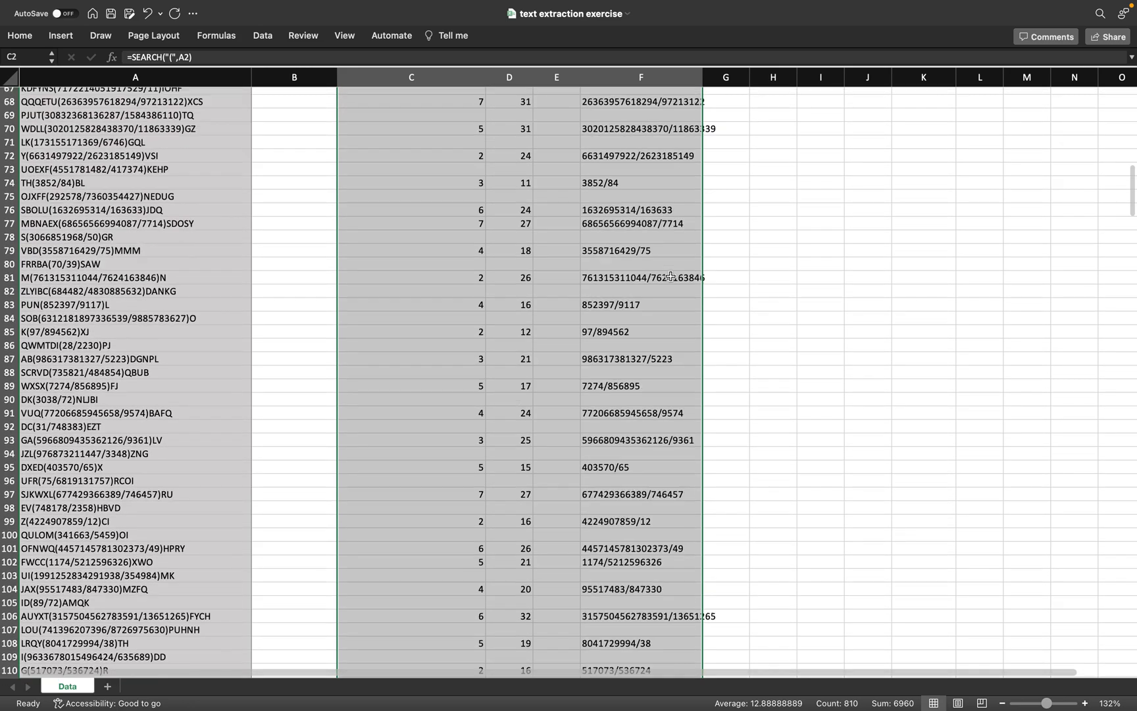
{"action": "scroll", "coordinate": [671, 277], "scroll_direction": "up", "scroll_amount": 3}
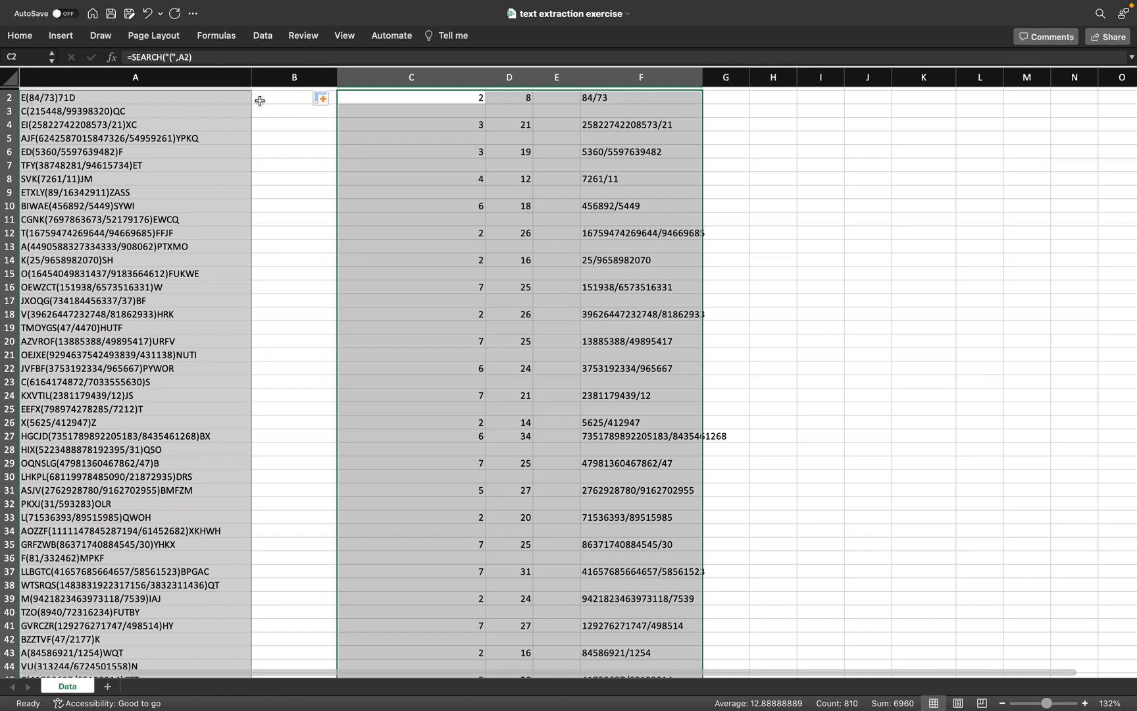
{"action": "left_click", "coordinate": [469, 113]}
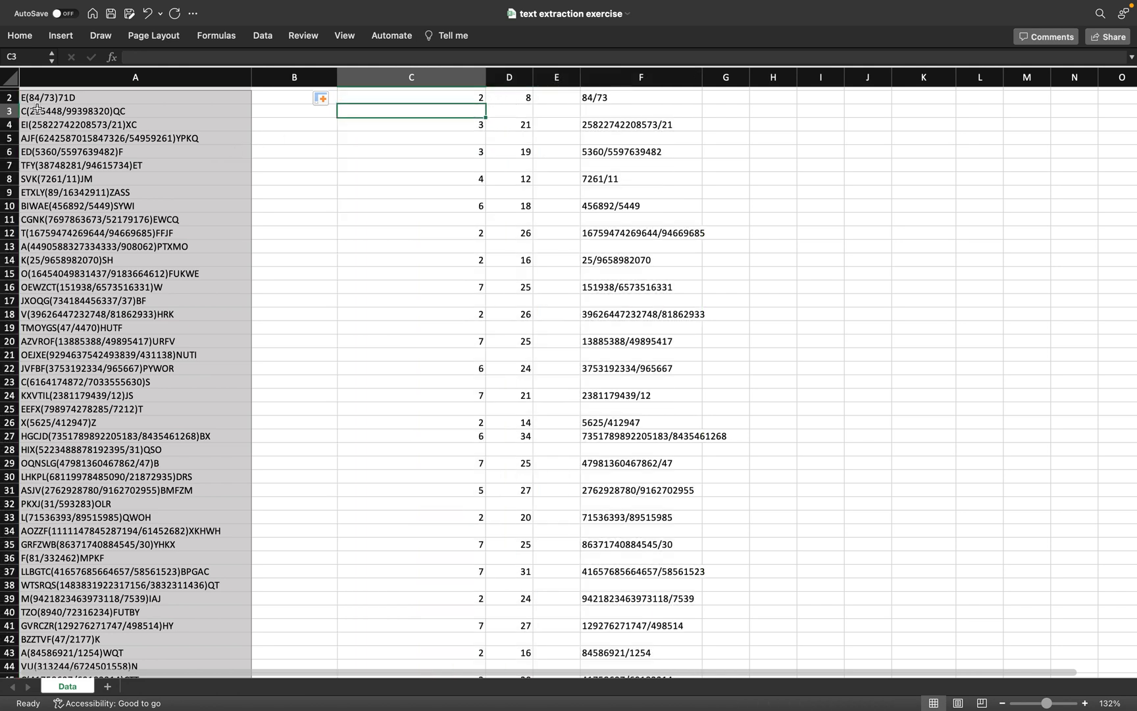
{"action": "left_click", "coordinate": [438, 99]}
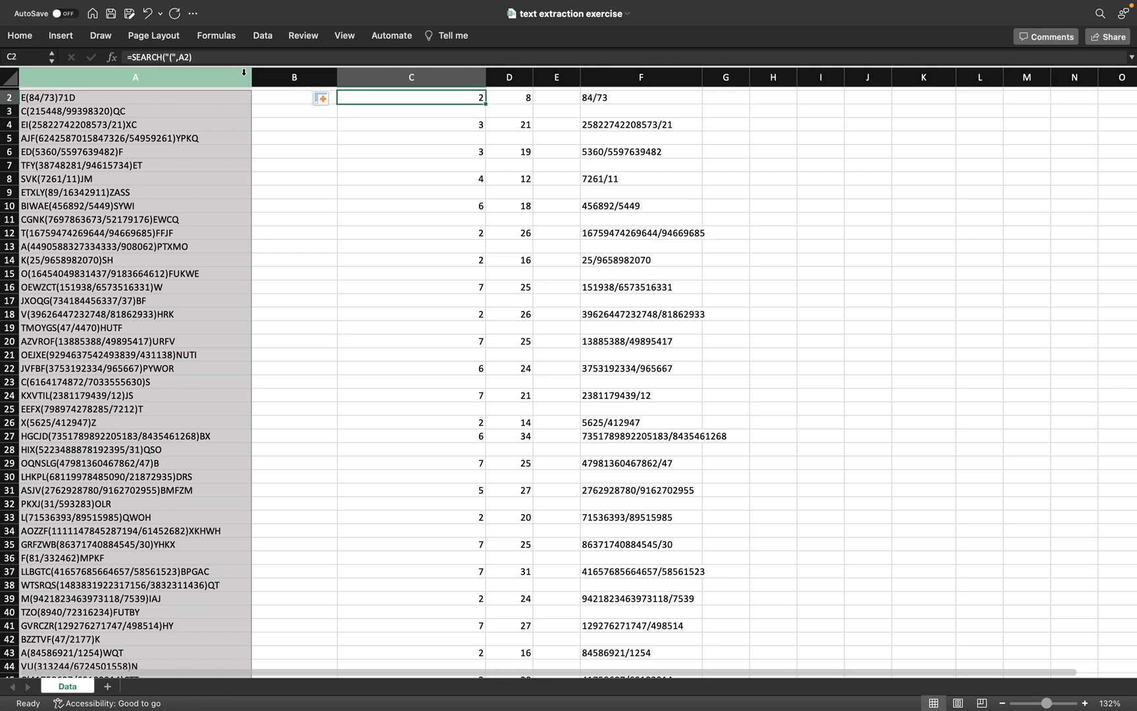
{"action": "left_click", "coordinate": [135, 56]}
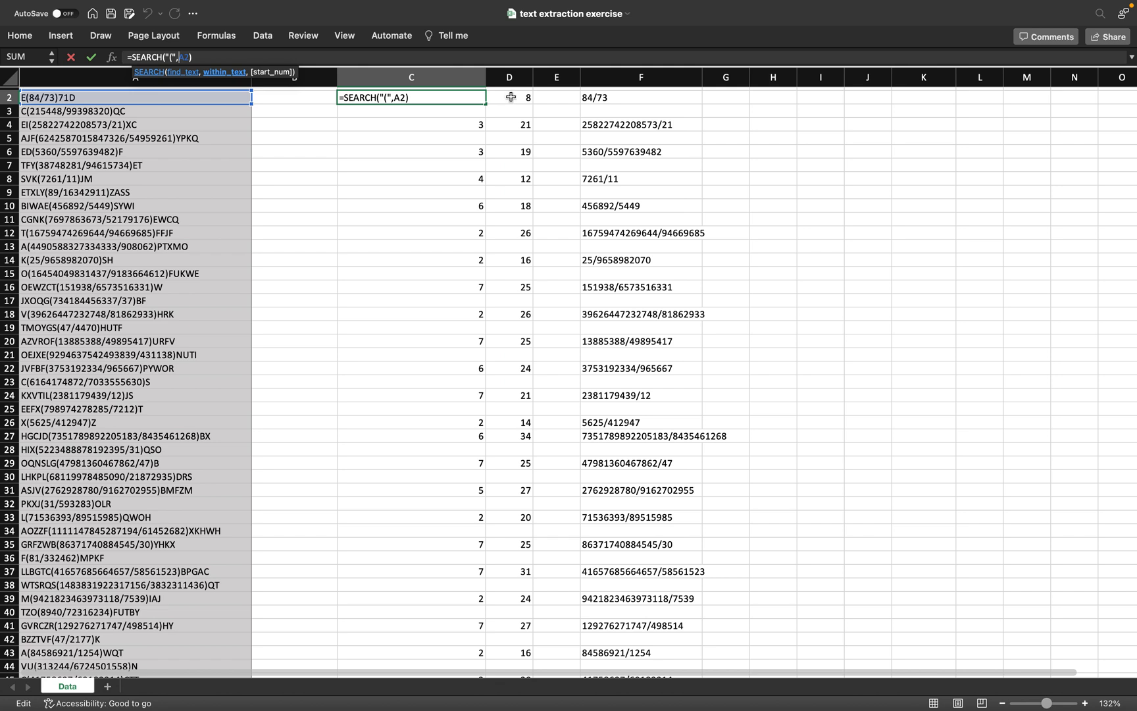
{"action": "left_click", "coordinate": [59, 98]}
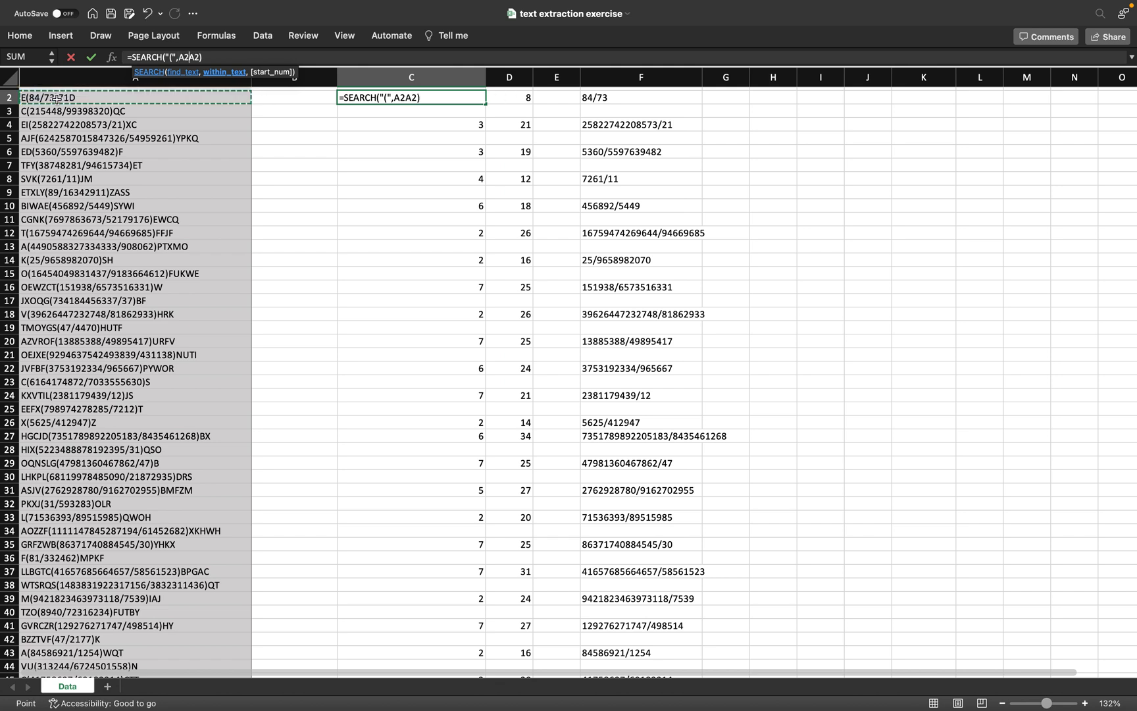
{"action": "left_click", "coordinate": [513, 97]}
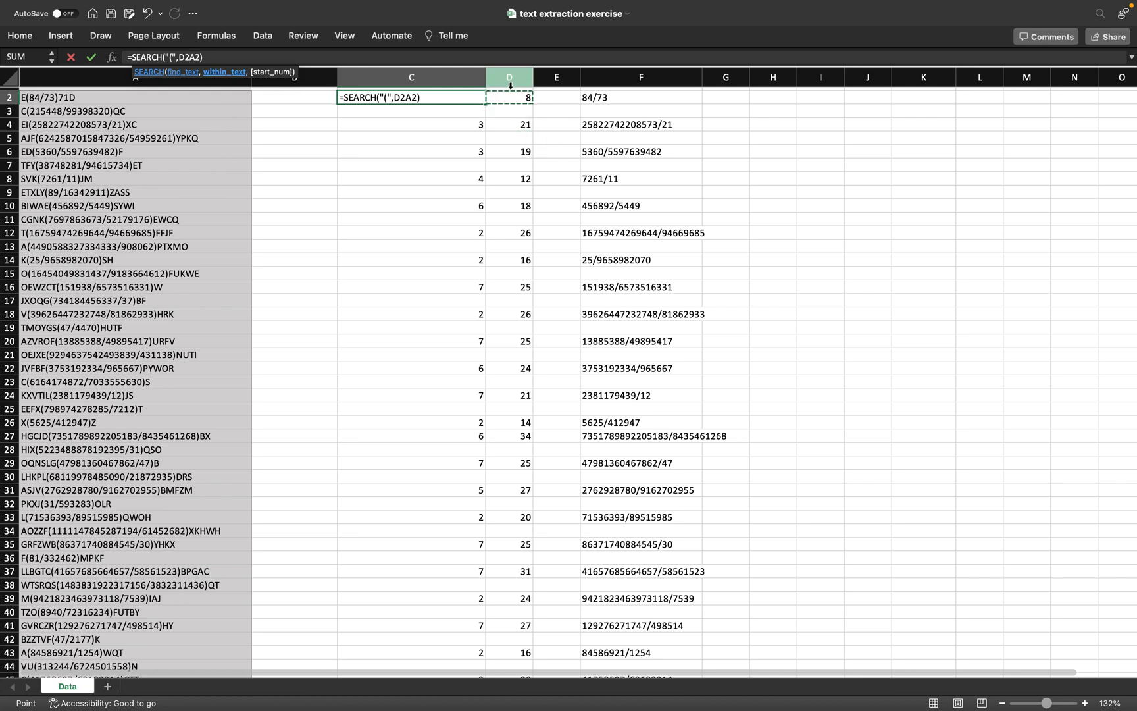
{"action": "left_click", "coordinate": [210, 57]}
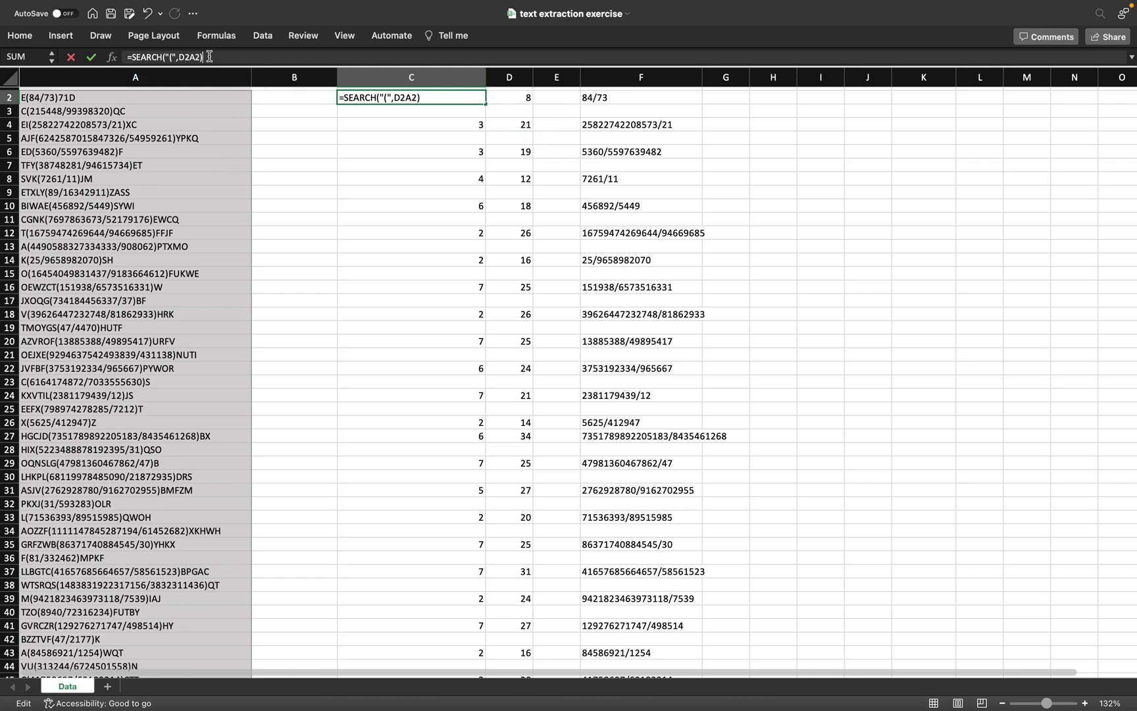
{"action": "left_click", "coordinate": [514, 100]}
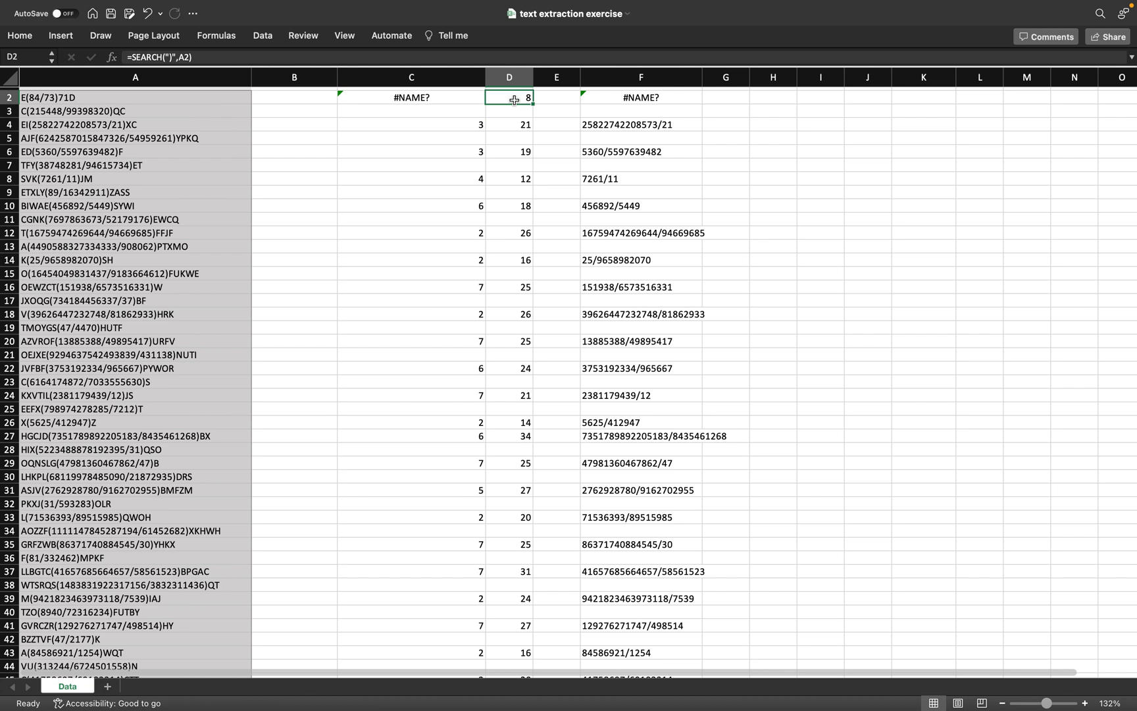
{"action": "left_click", "coordinate": [418, 99]}
{"action": "double_click", "coordinate": [416, 99]}
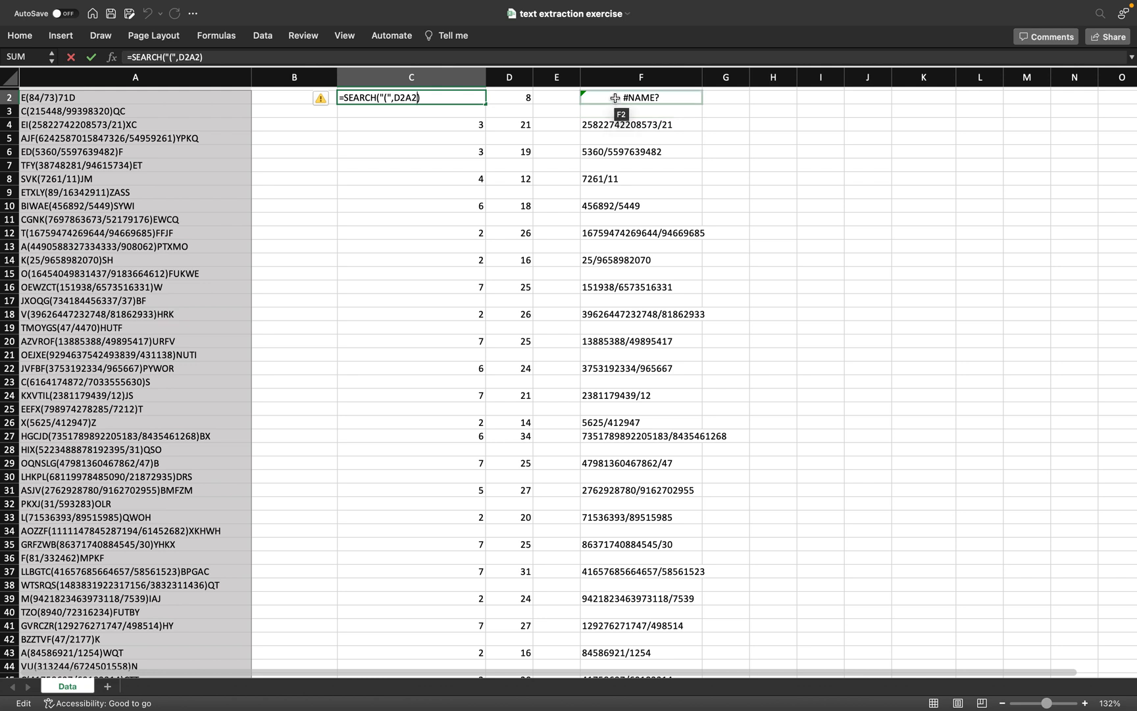
{"action": "scroll", "coordinate": [615, 98], "scroll_direction": "up", "scroll_amount": 1}
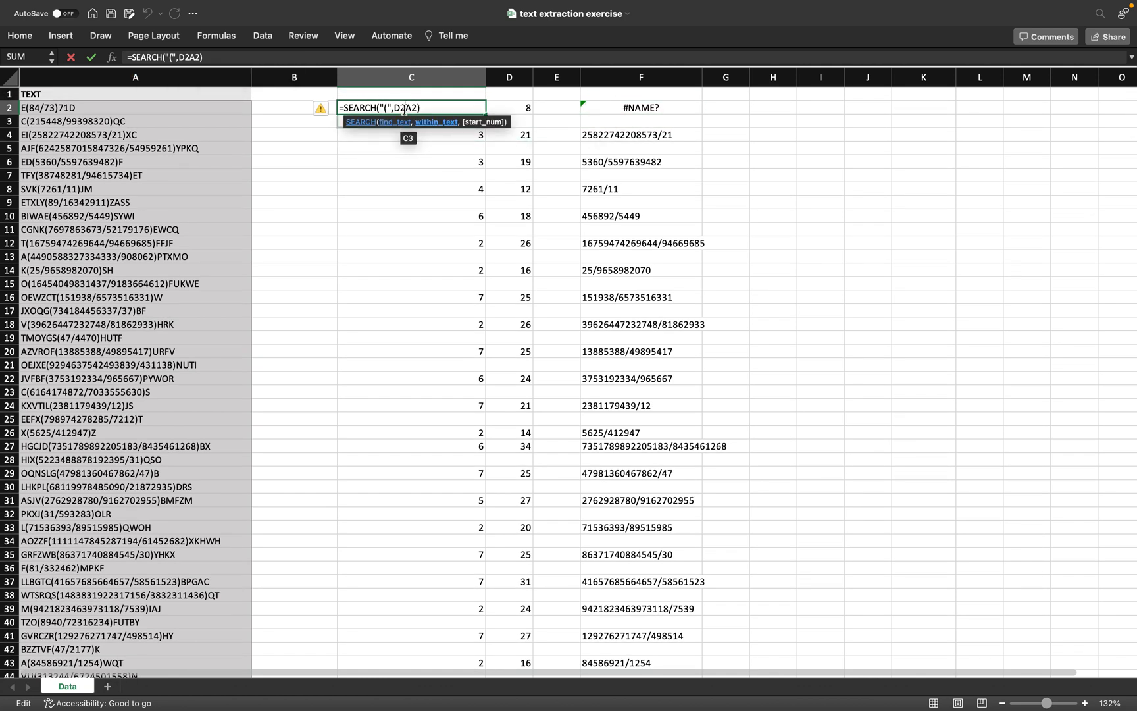
{"action": "left_click", "coordinate": [199, 57]}
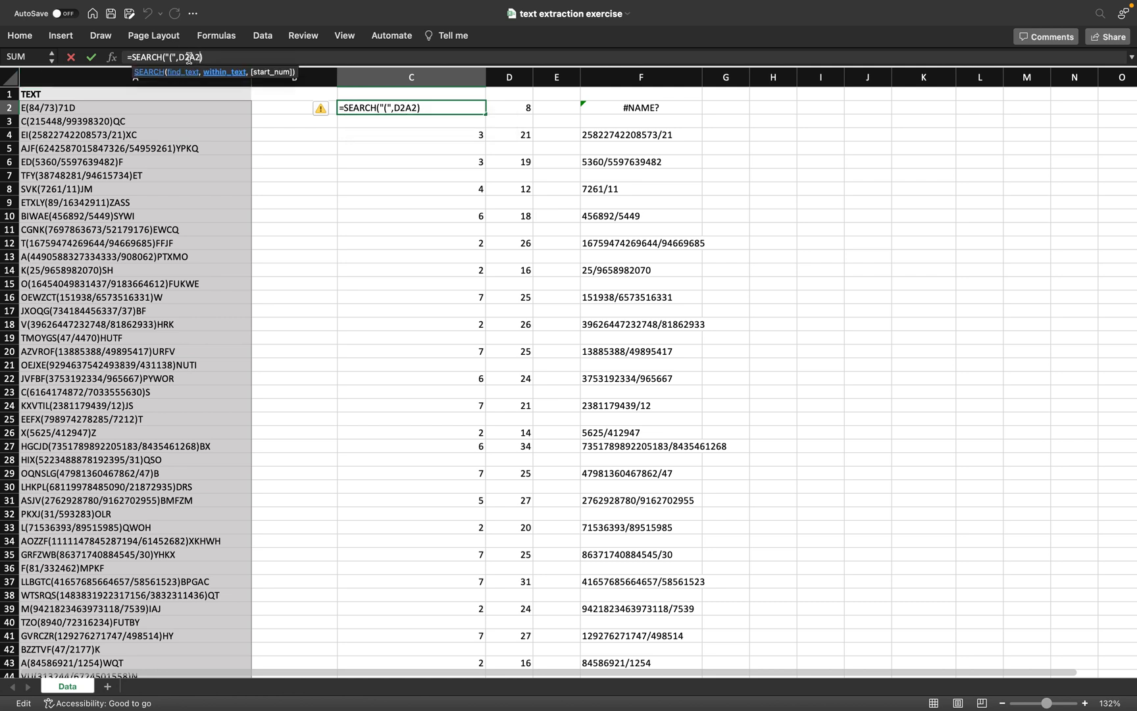
{"action": "key", "text": "BackSpace"}
{"action": "key", "text": "BackSpace"}
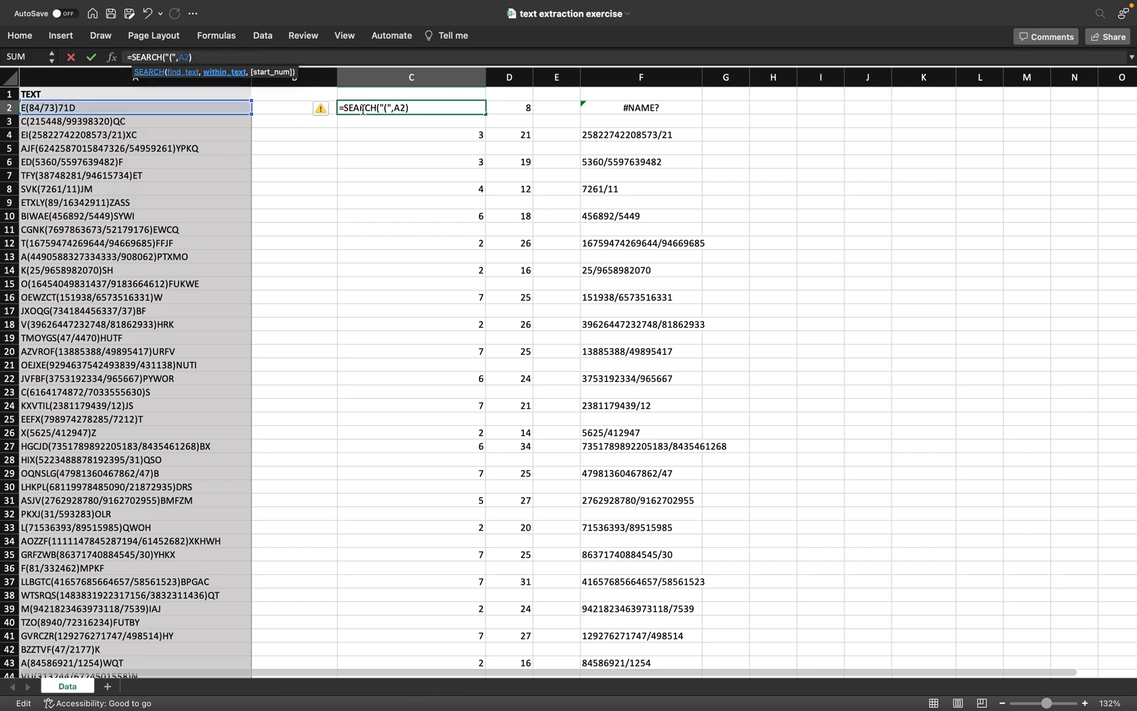
{"action": "key", "text": "Return"}
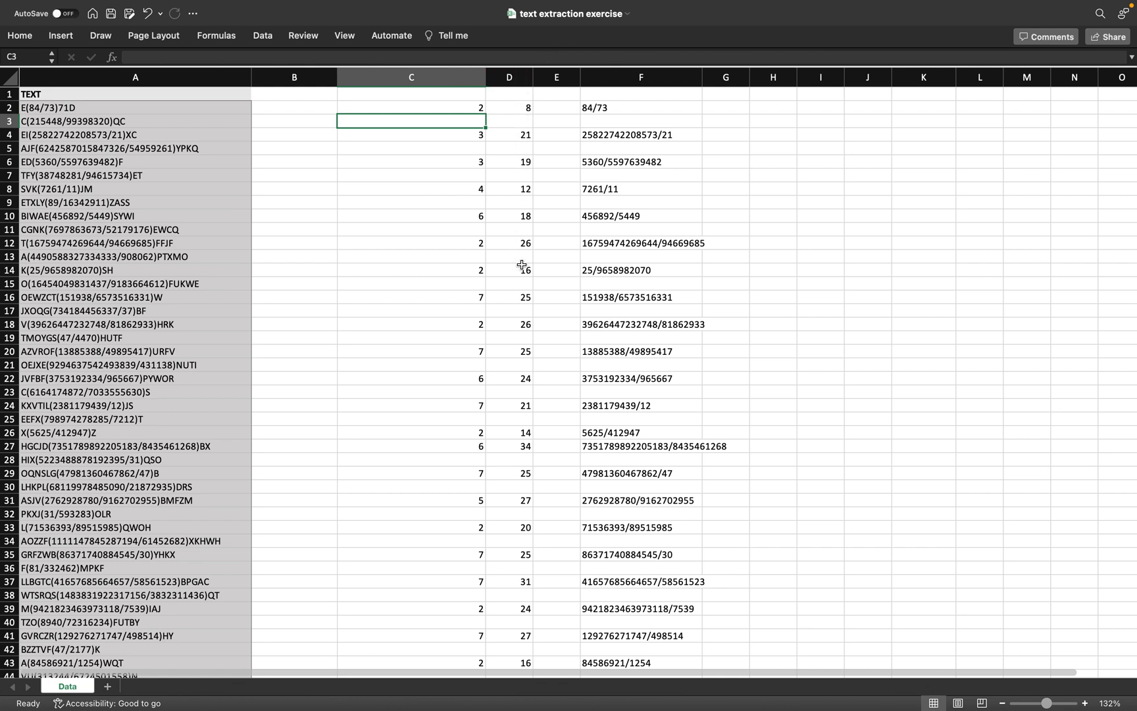
Step: Check F2's =MID(A2,C2+1,D2-C2-1) in the formula bar, then switch to the macOS desktop
{"action": "left_click", "coordinate": [605, 109]}
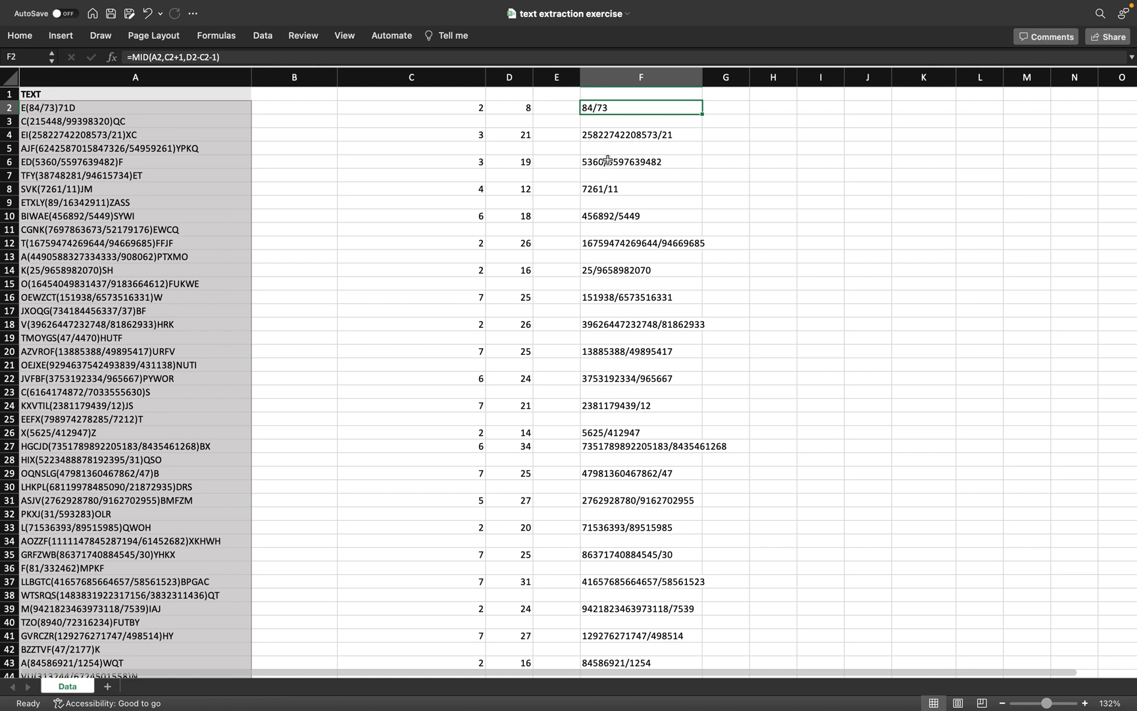
{"action": "left_click", "coordinate": [157, 58]}
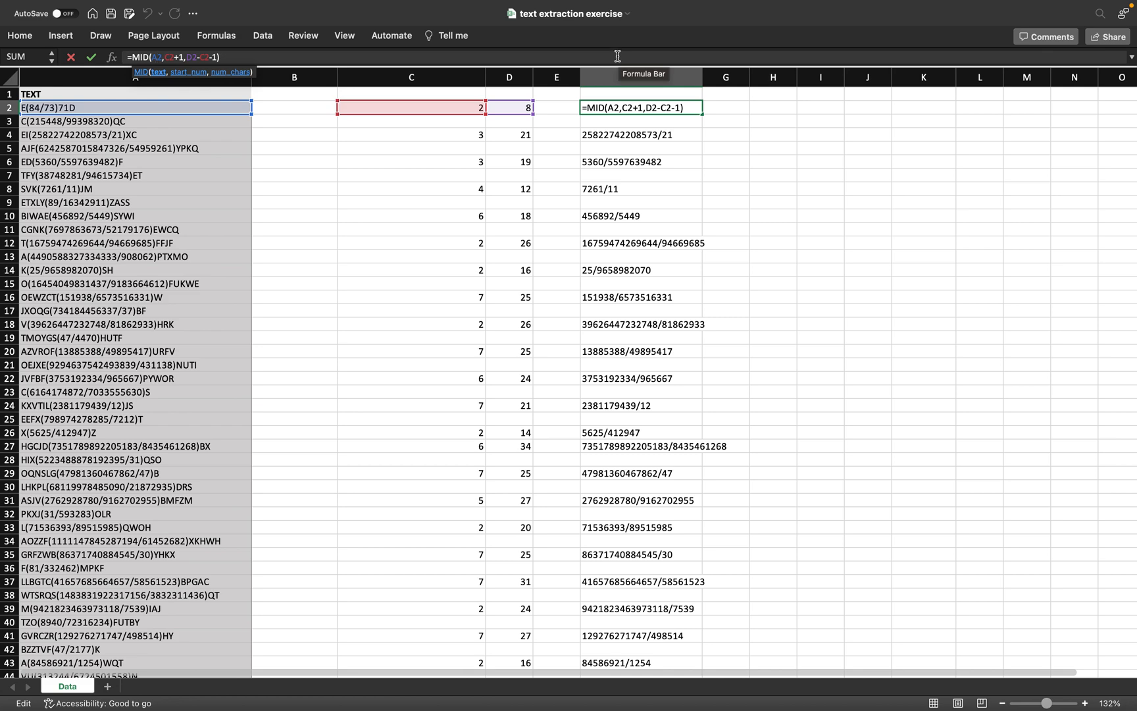
{"action": "key", "text": "ctrl+Left"}
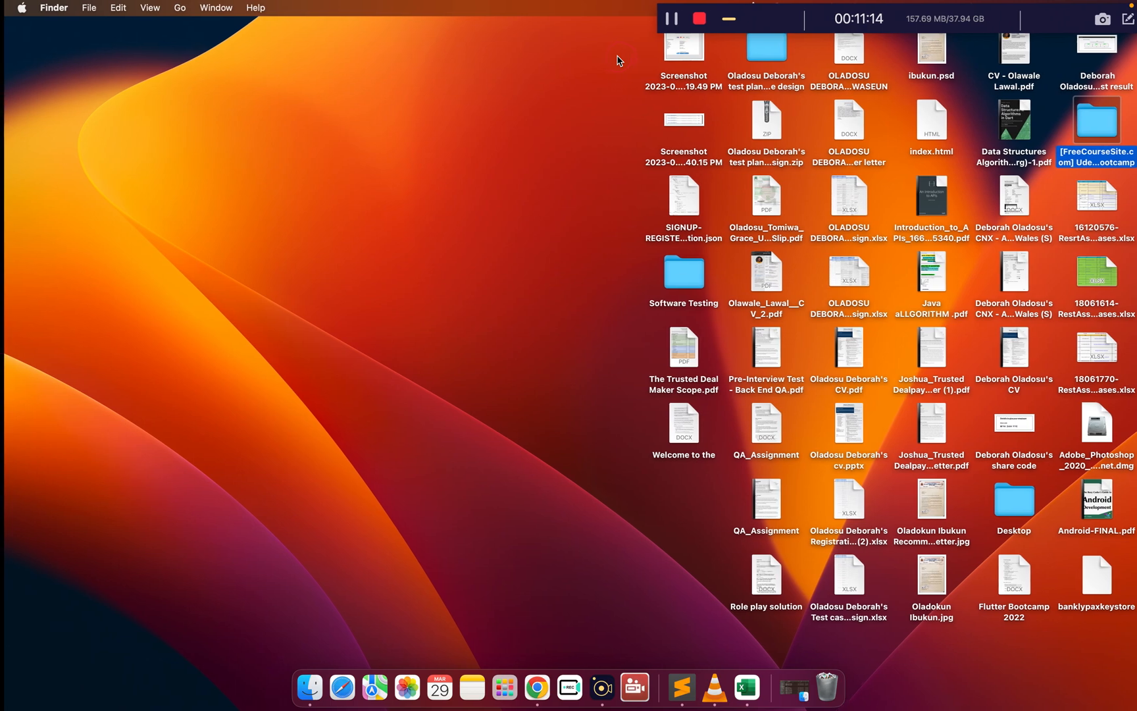